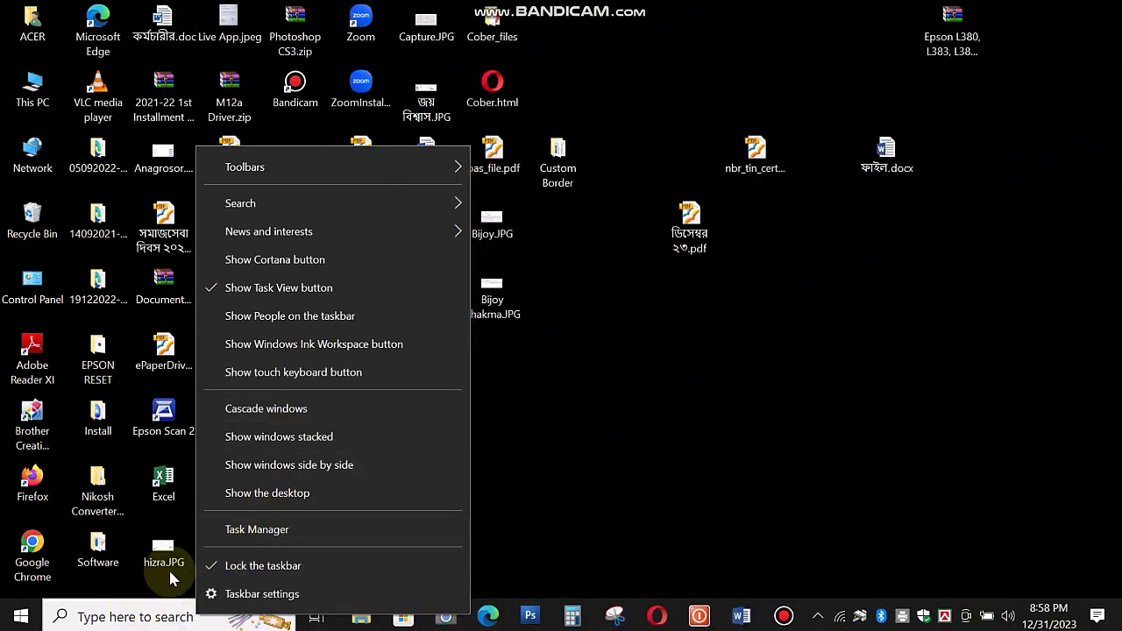
Search Windows for "windows Security" and open the Windows Security app.
click(149, 614)
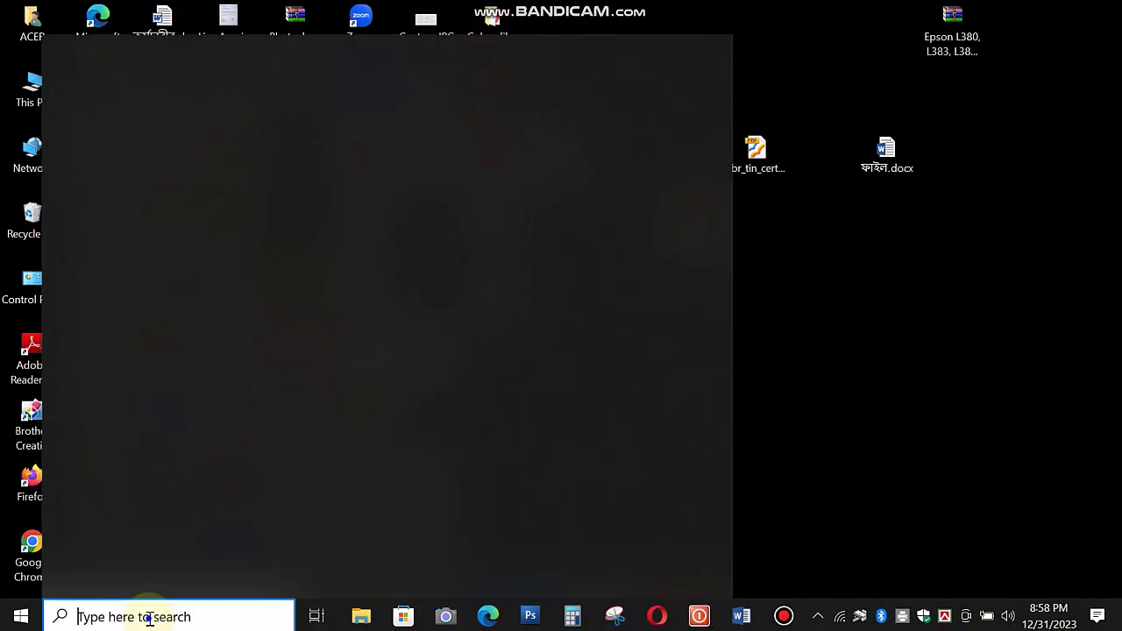
right_click(149, 617)
click(145, 568)
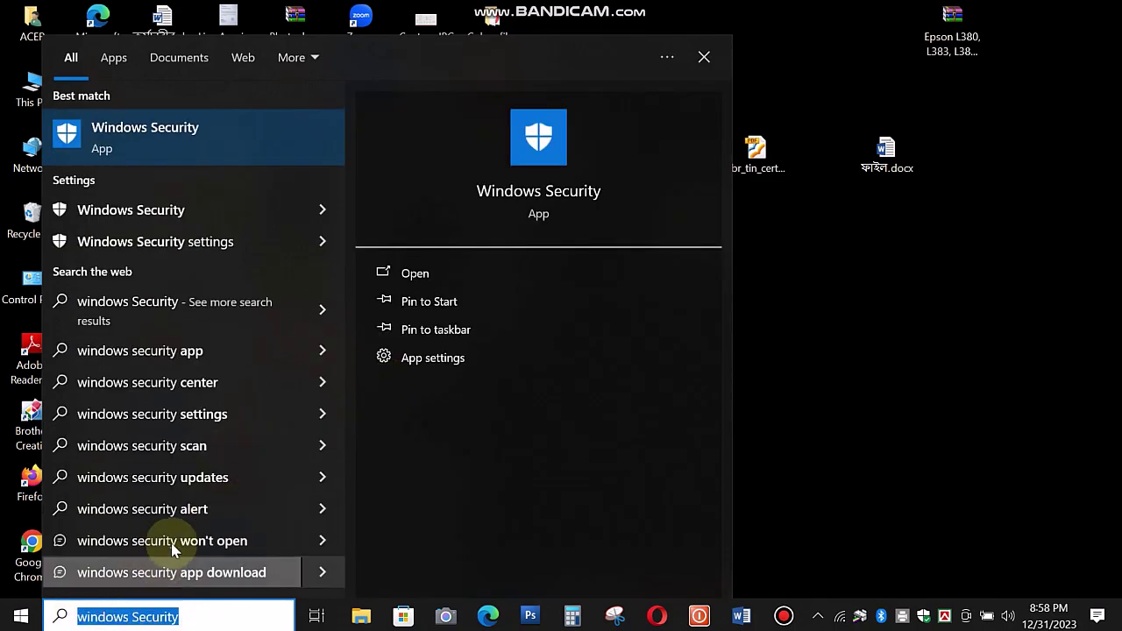
click(110, 140)
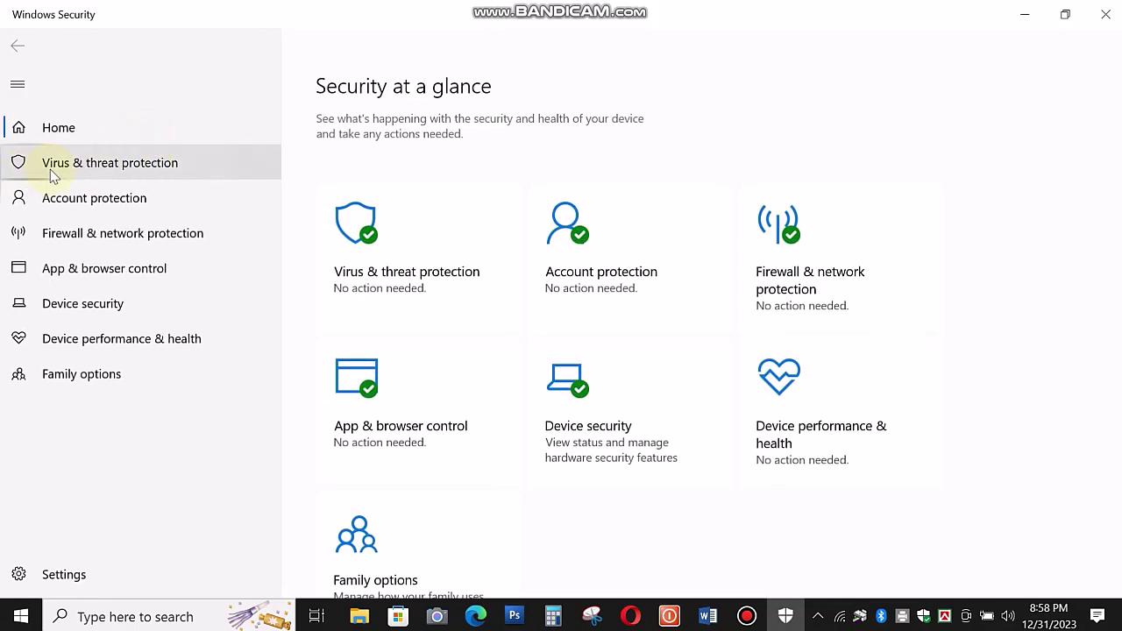
Open the management page for the Virus & threat protection settings.
click(75, 171)
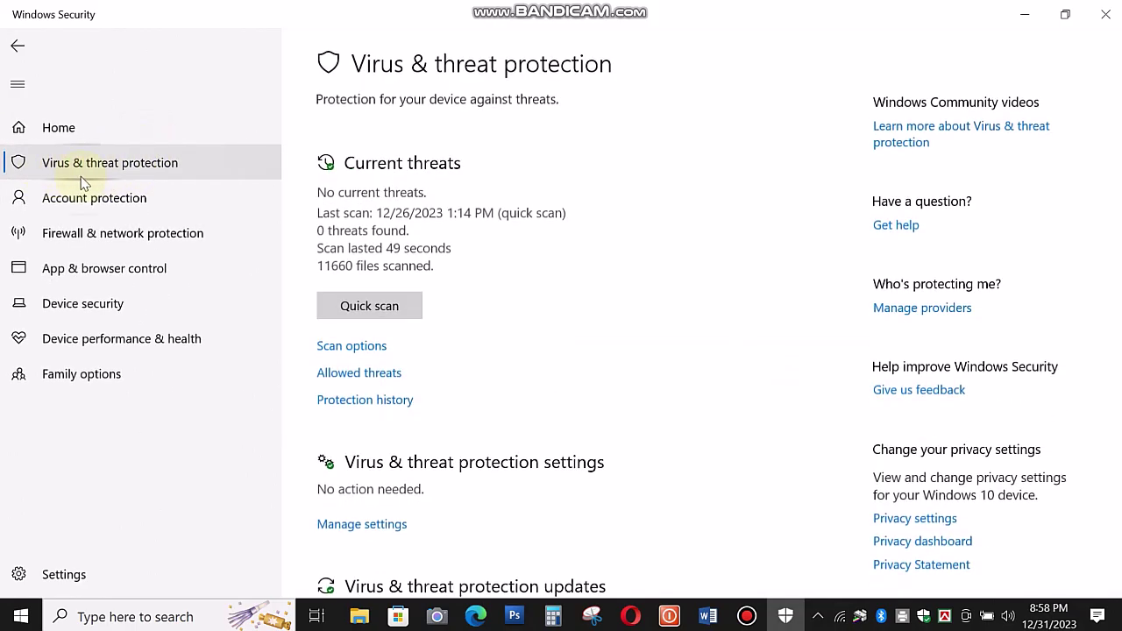
scroll(466, 388, down, 3)
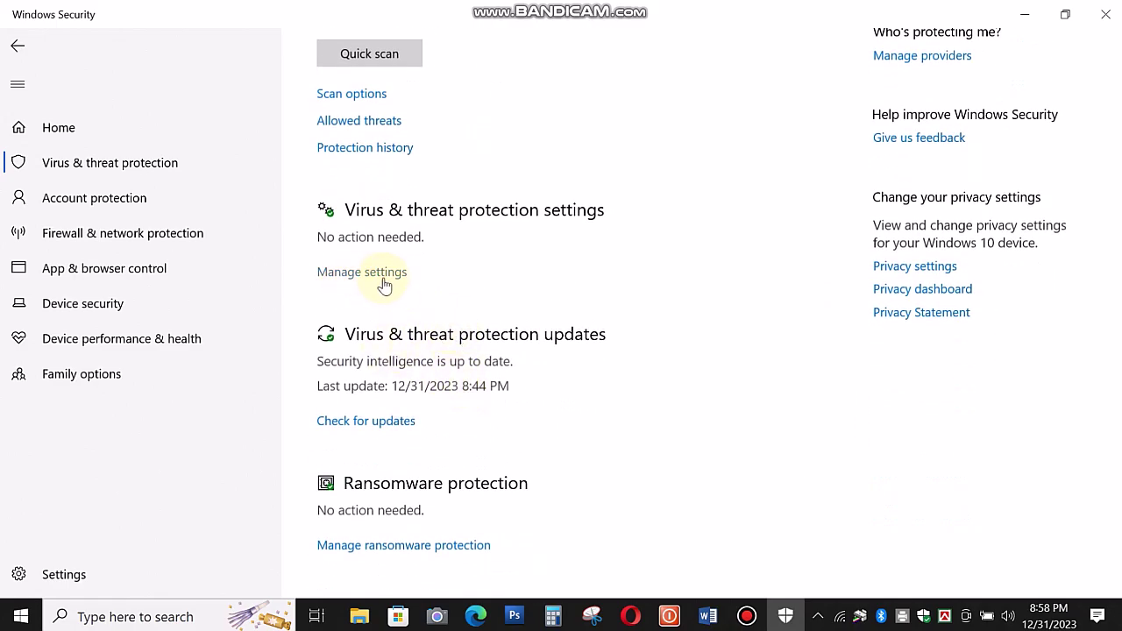
click(351, 274)
Turn off Real-time protection, Cloud-delivered protection, Automatic sample submission and Tamper Protection.
scroll(490, 445, down, 5)
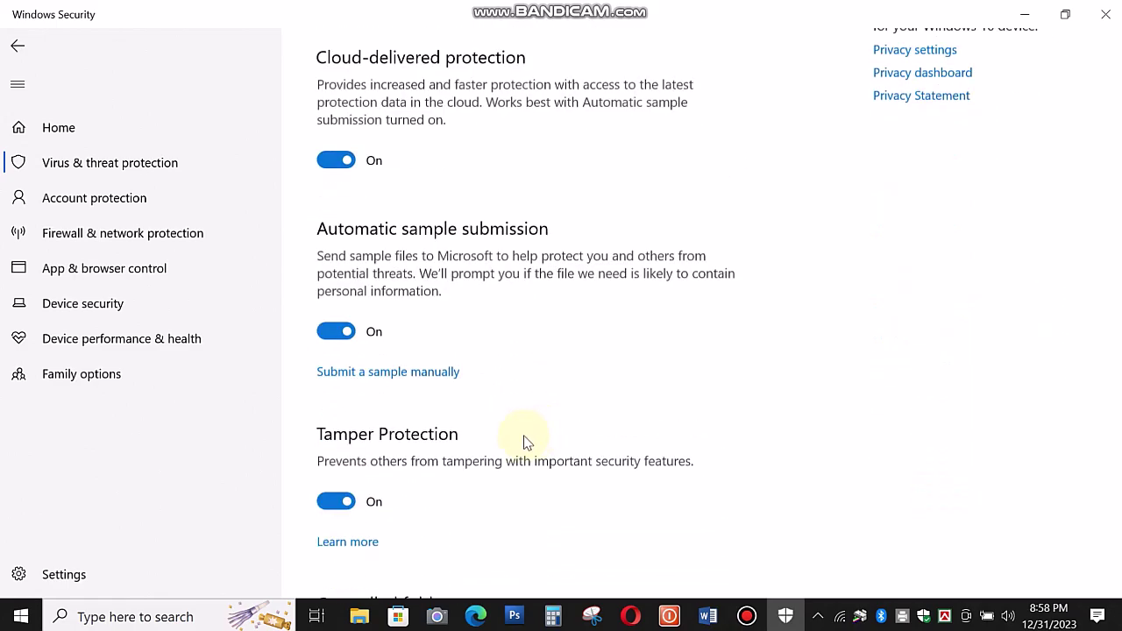
scroll(324, 242, up, 3)
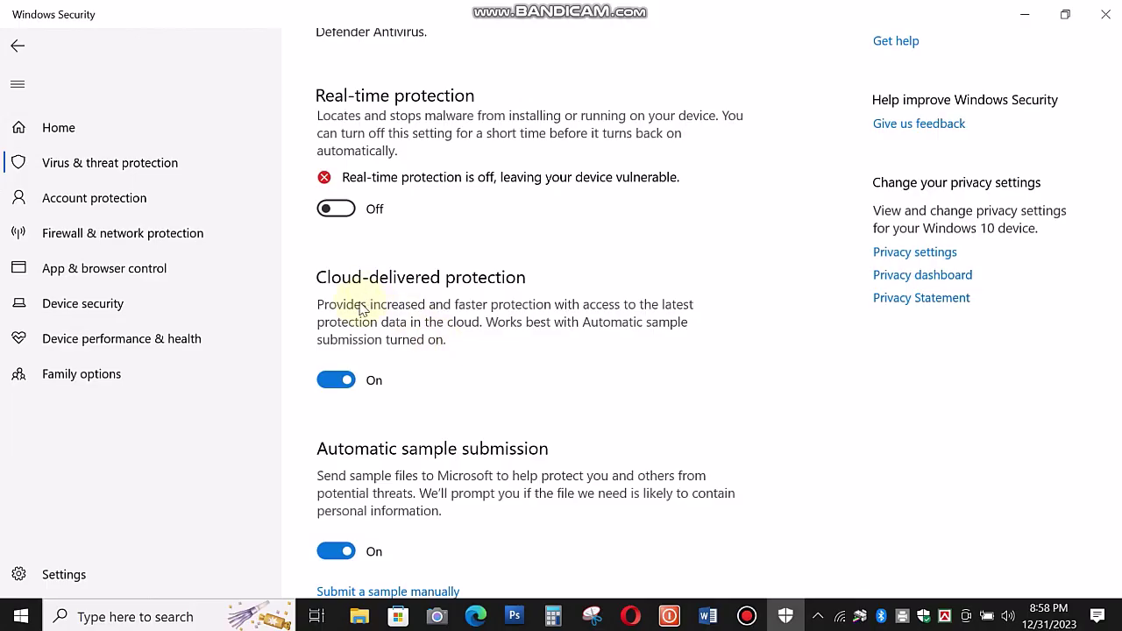
click(335, 379)
scroll(372, 346, down, 4)
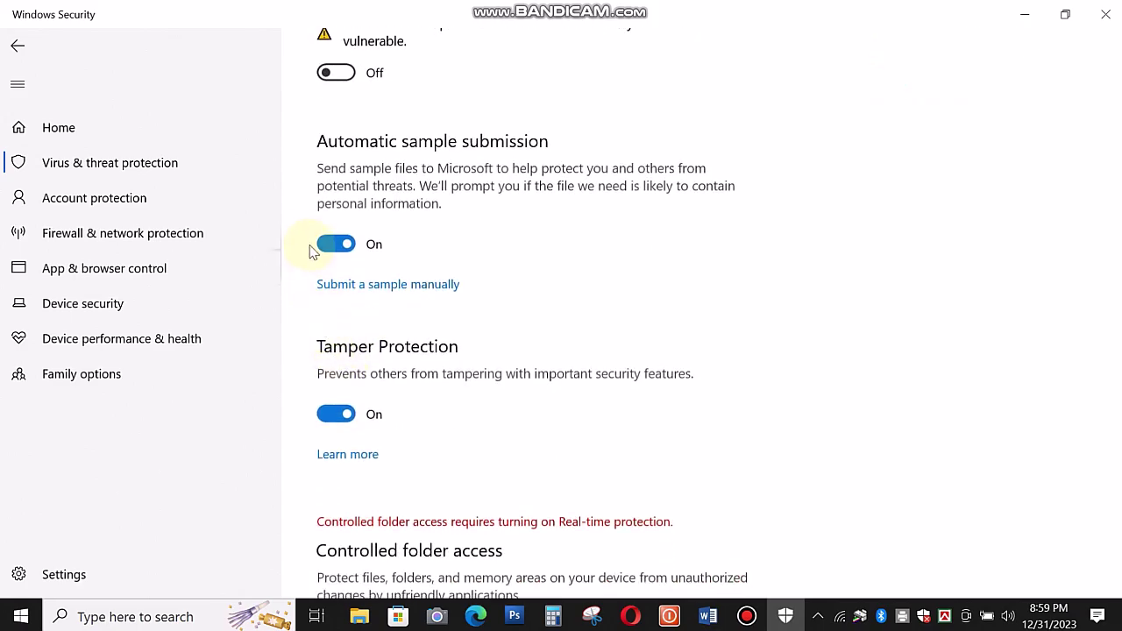
click(337, 244)
click(337, 451)
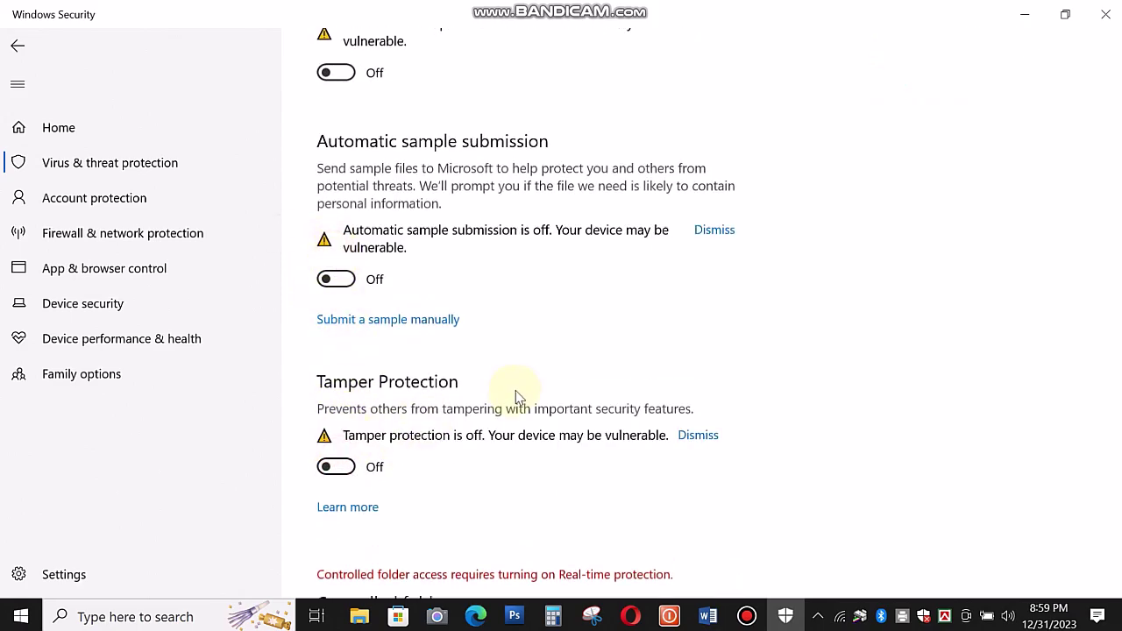
Dismiss the warnings for Tamper Protection, Automatic sample submission and Cloud-delivered protection, and minimize Windows Security.
scroll(446, 381, down, 5)
scroll(675, 333, up, 3)
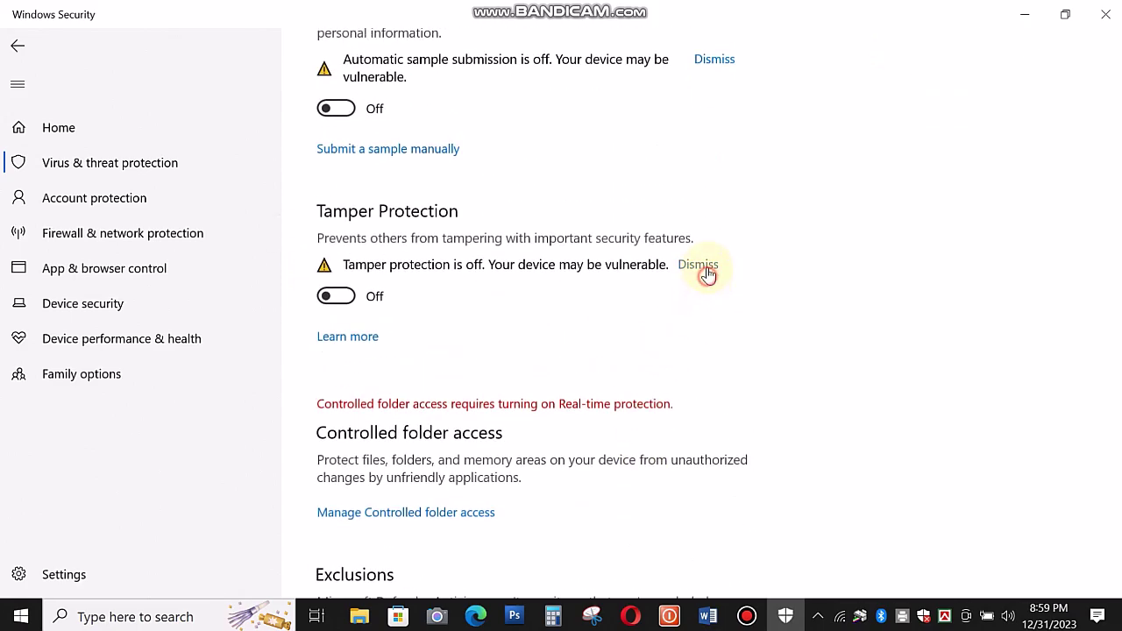
click(707, 275)
scroll(714, 307, up, 3)
click(718, 319)
scroll(701, 351, up, 4)
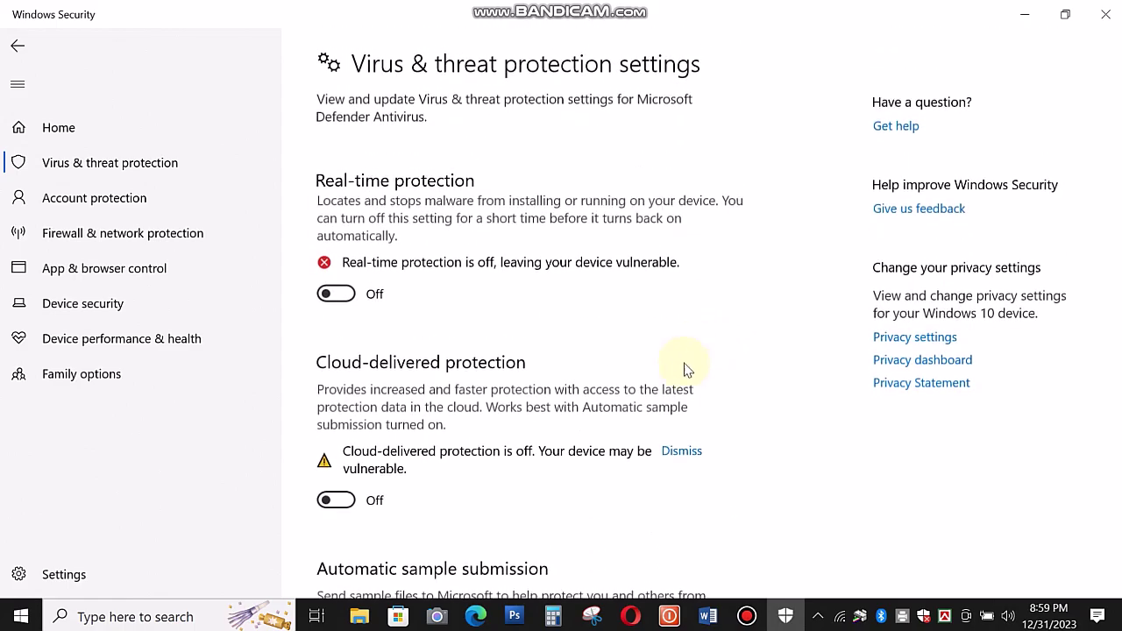
click(683, 452)
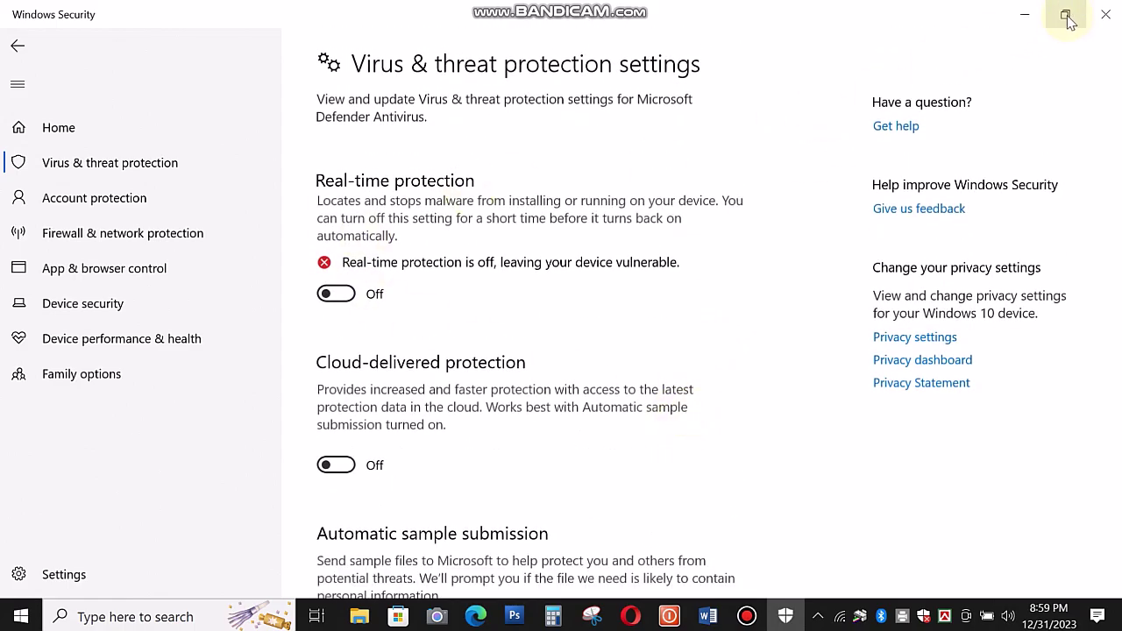
click(1025, 16)
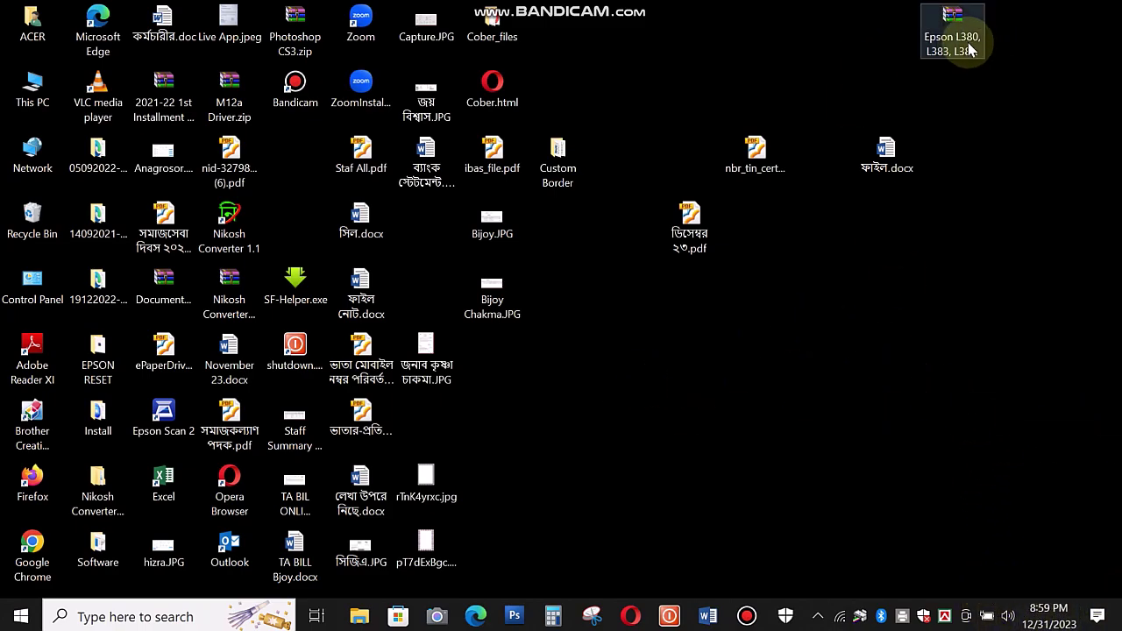
Move the Epson L380, L383, L385 ,L485 zip archive to an empty desktop area and extract it into a folder of the same name.
drag(970, 51, 824, 284)
drag(826, 222, 778, 287)
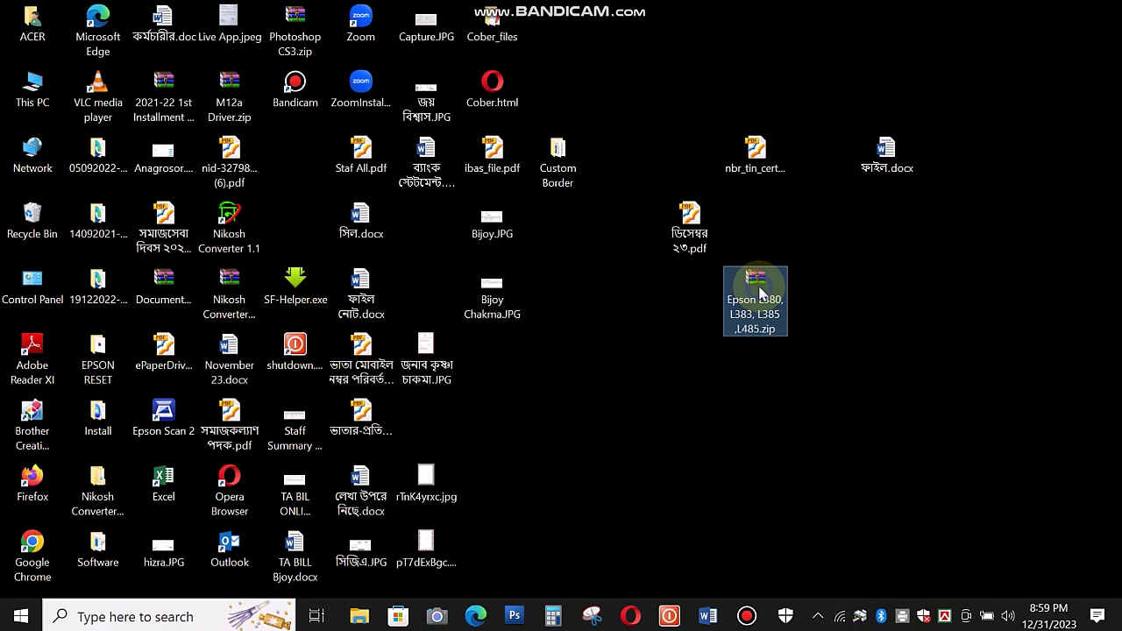
right_click(761, 294)
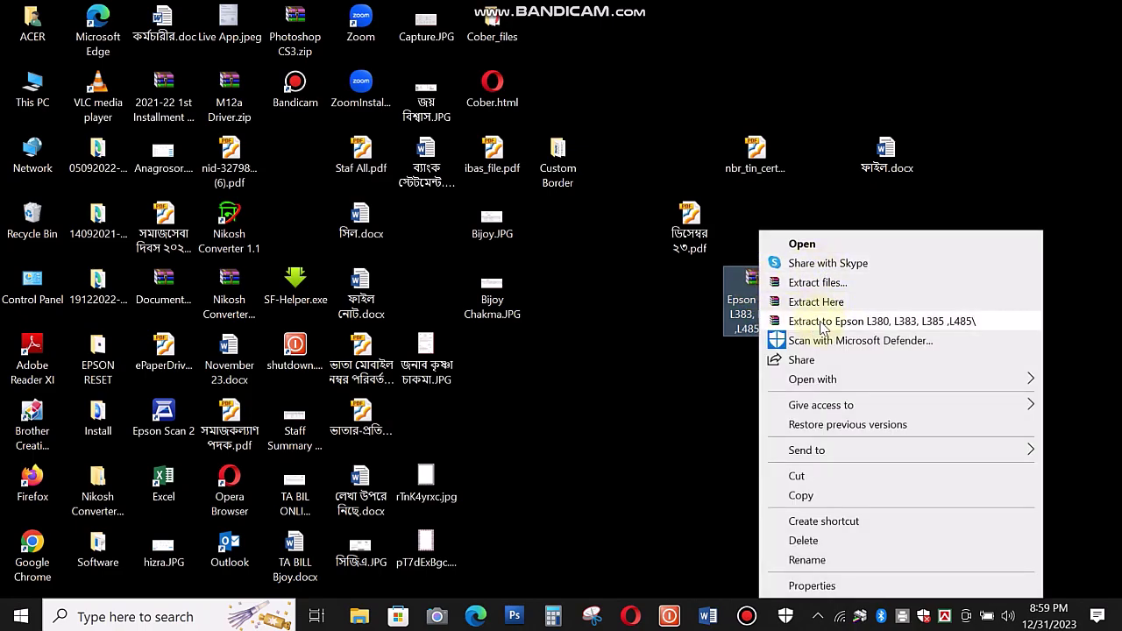
click(864, 323)
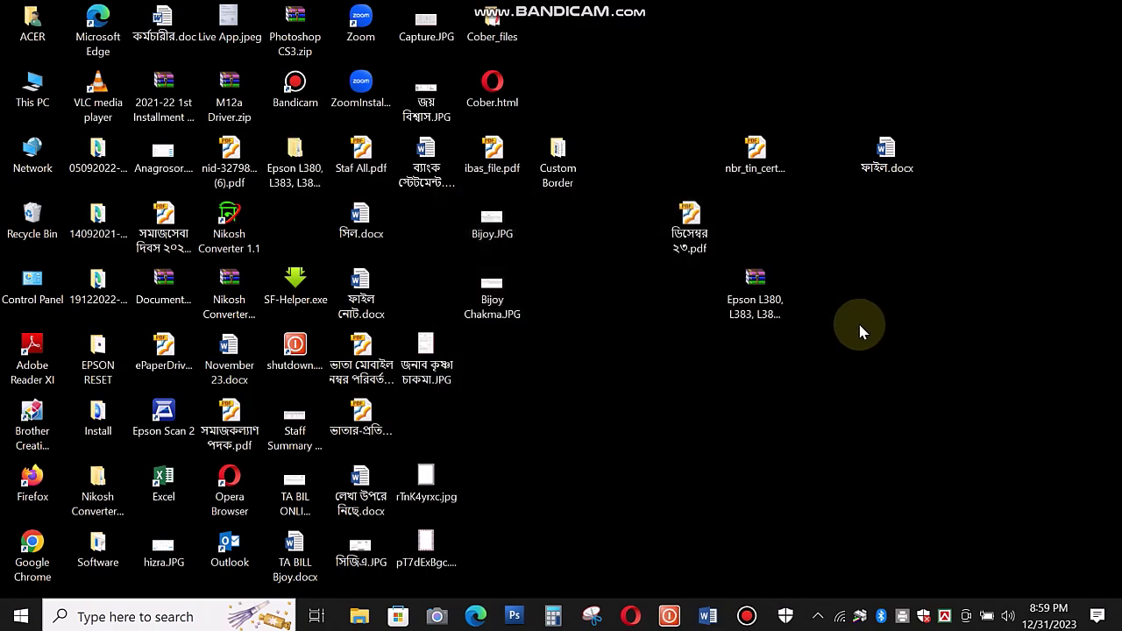
Place the extracted folder beside Custom Border on the desktop and open its nested Epson L380 subfolder.
drag(328, 178, 637, 205)
double_click(628, 168)
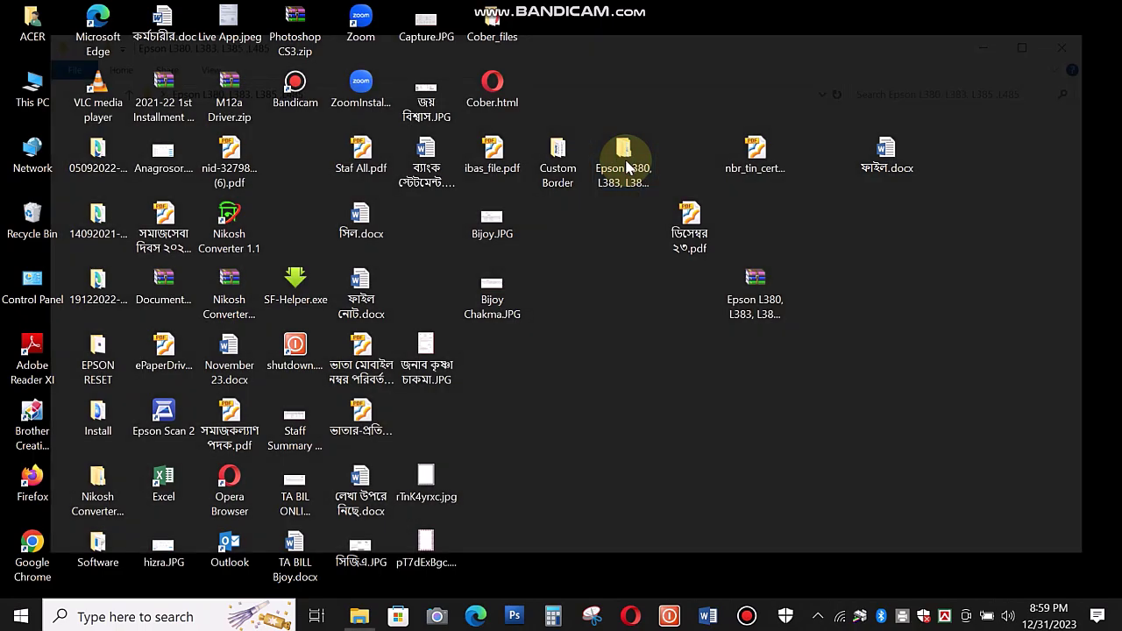
double_click(294, 149)
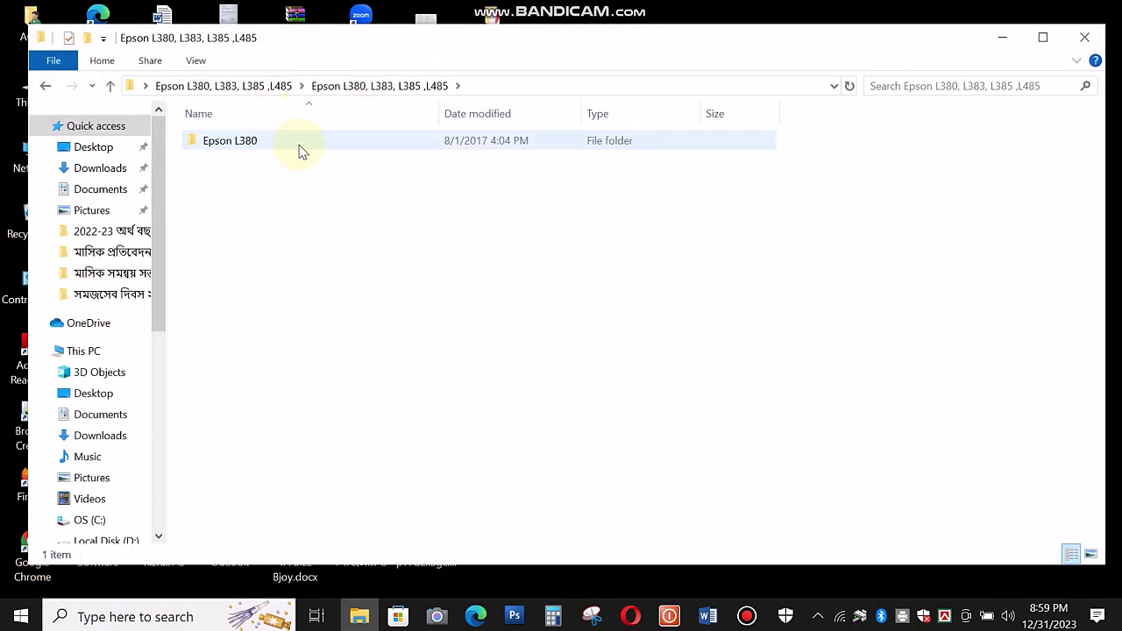
double_click(297, 147)
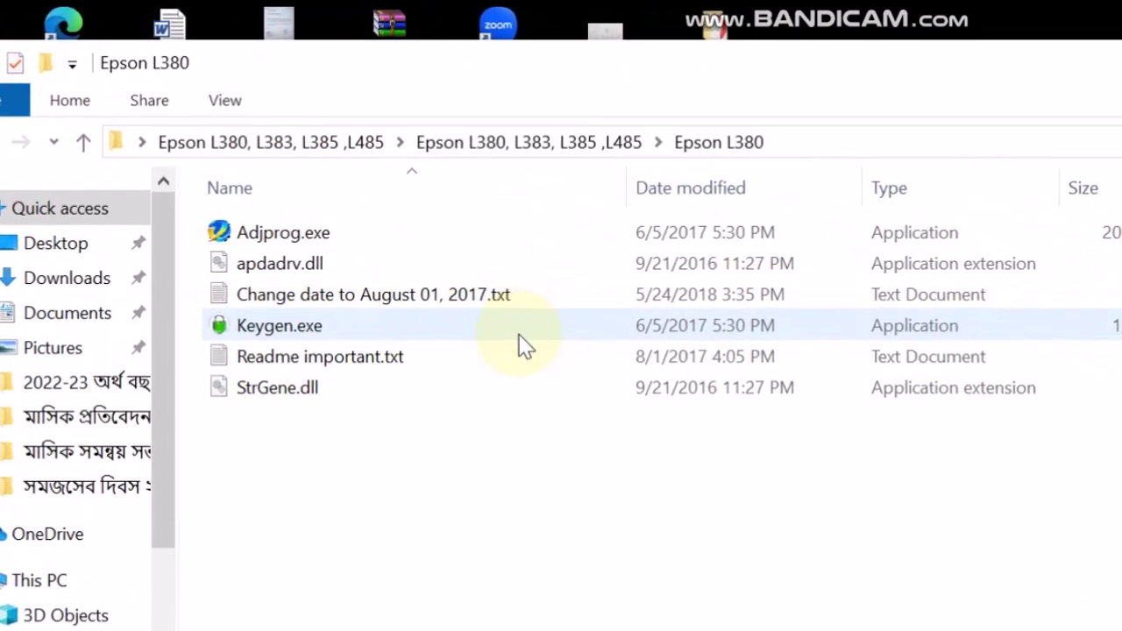
Read Change date to August 01, 2017.txt and Readme important.txt, highlight the readme's date-change instruction, and close both files.
double_click(321, 317)
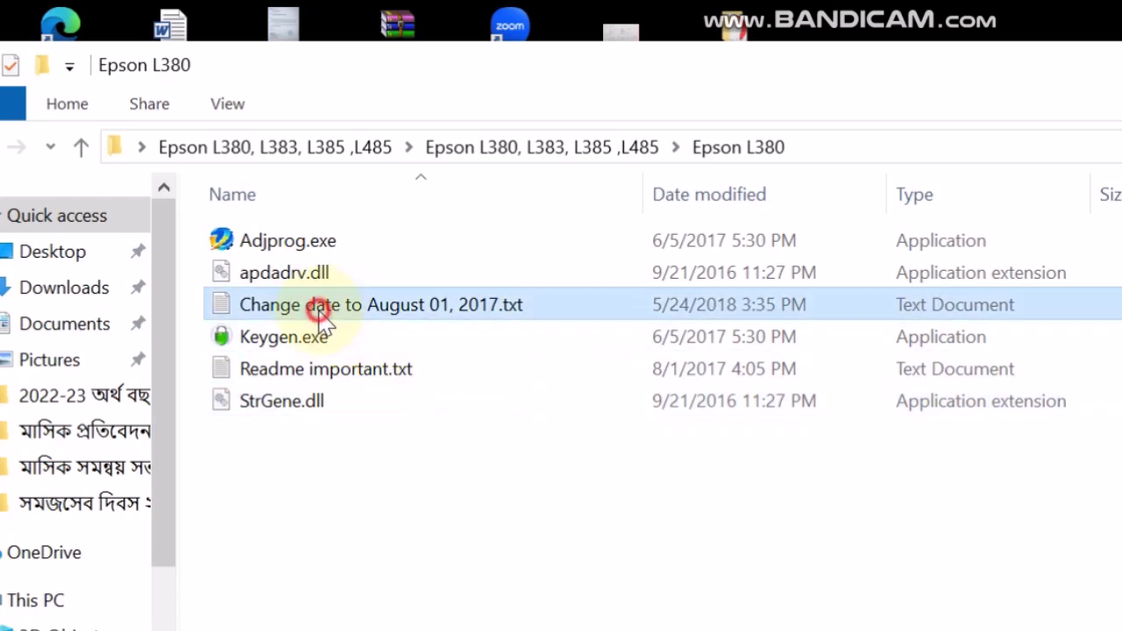
key(alt+F4)
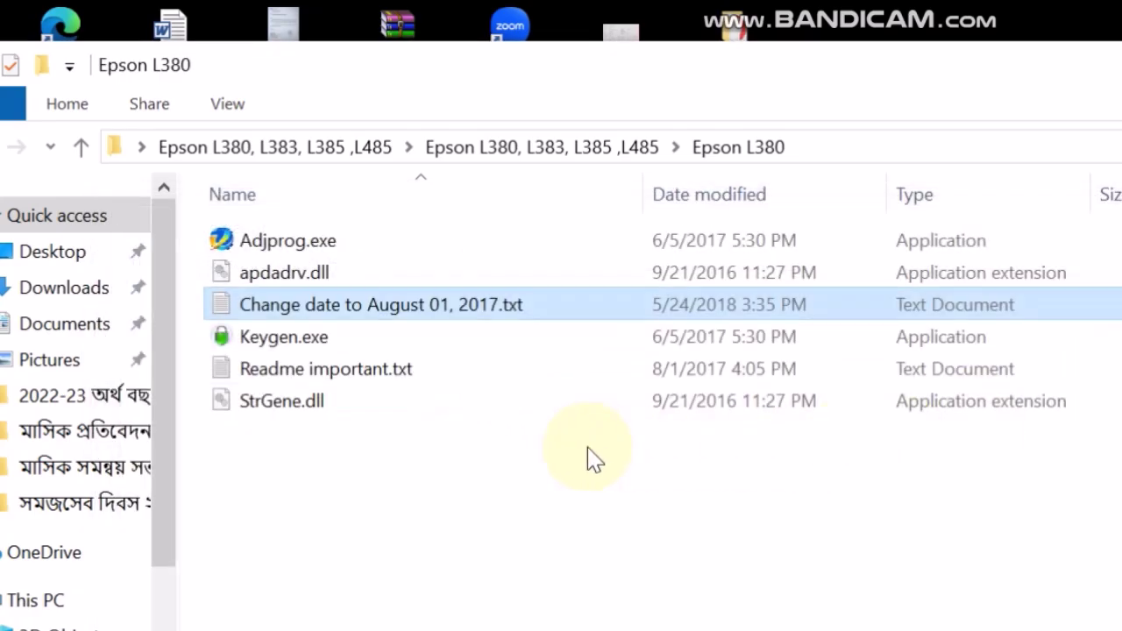
click(324, 372)
double_click(335, 368)
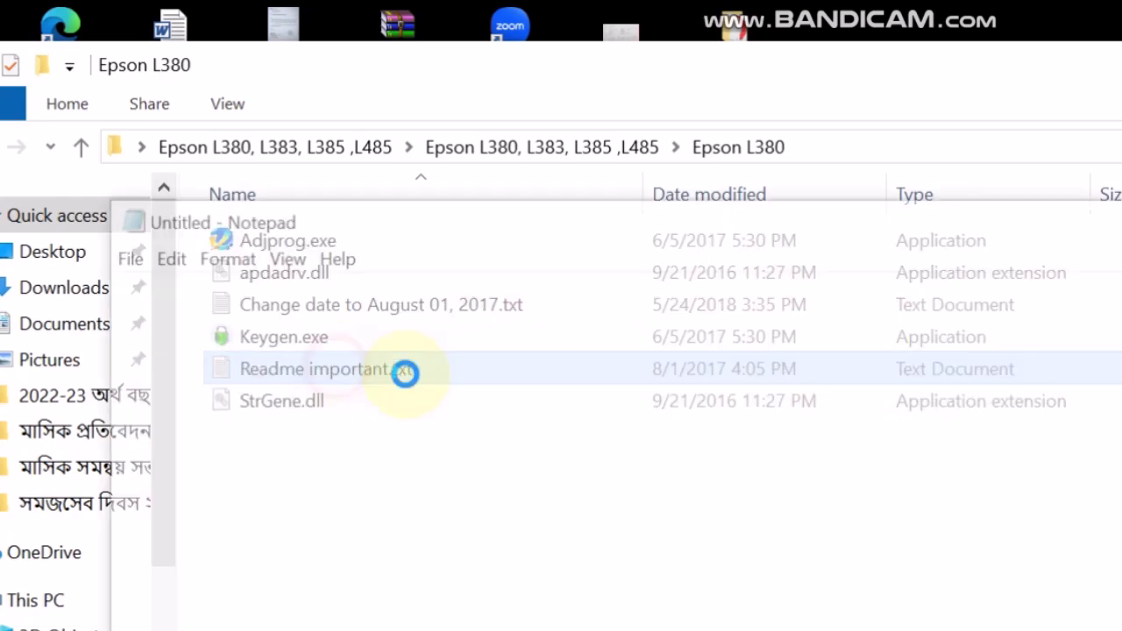
drag(501, 385, 318, 385)
drag(226, 386, 103, 386)
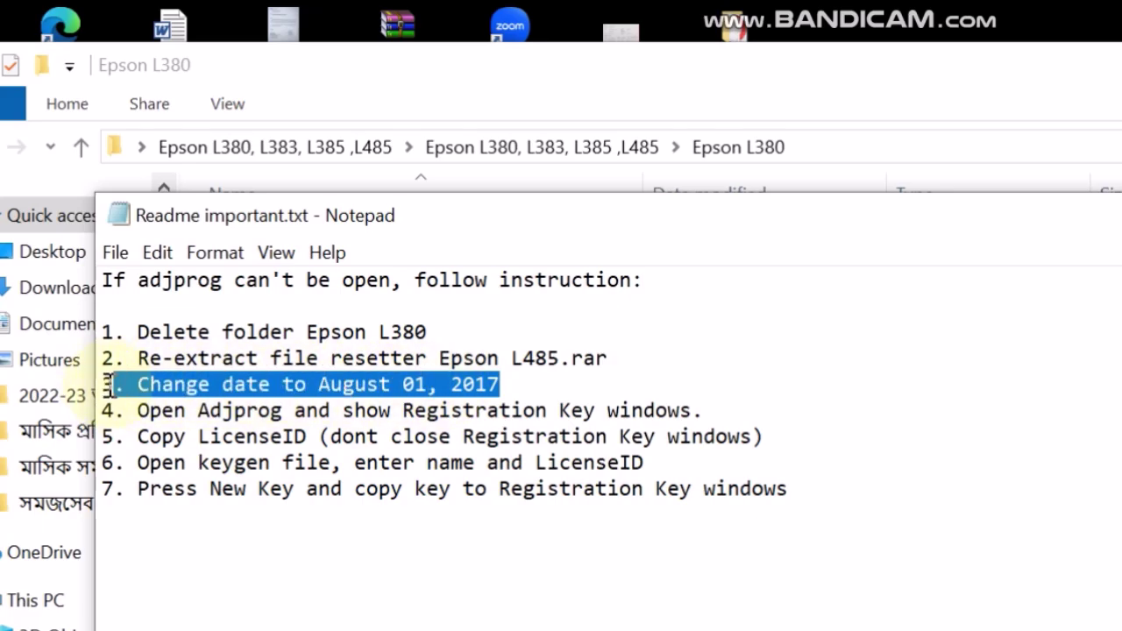
key(alt+F4)
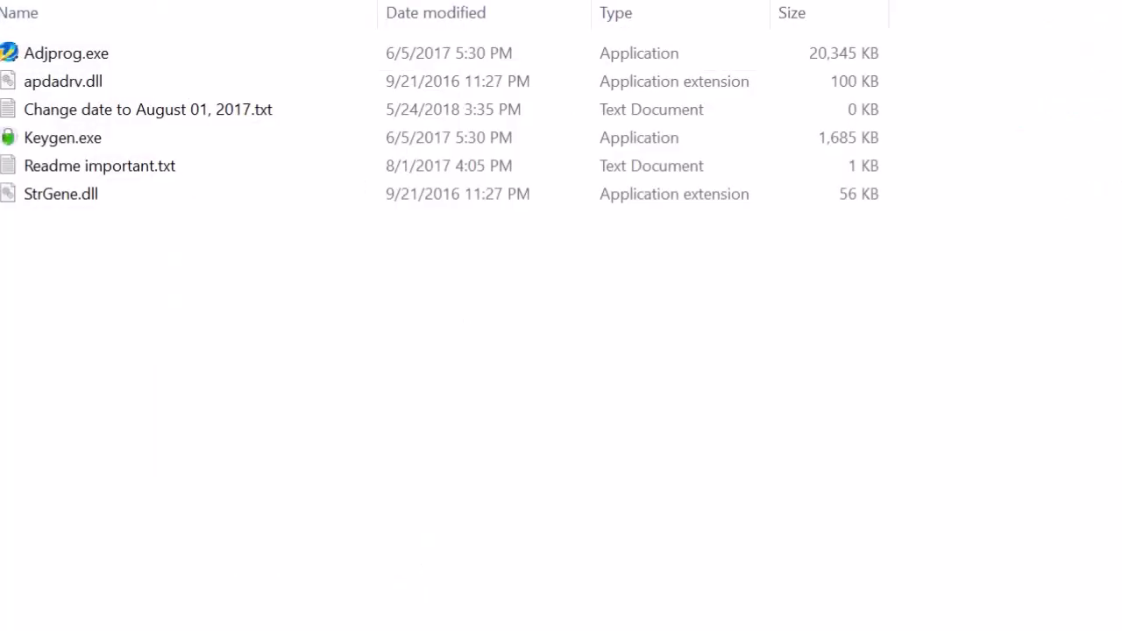
Open the Windows date and time settings and go through regional formatting to the additional date, time and regional settings.
right_click(1119, 35)
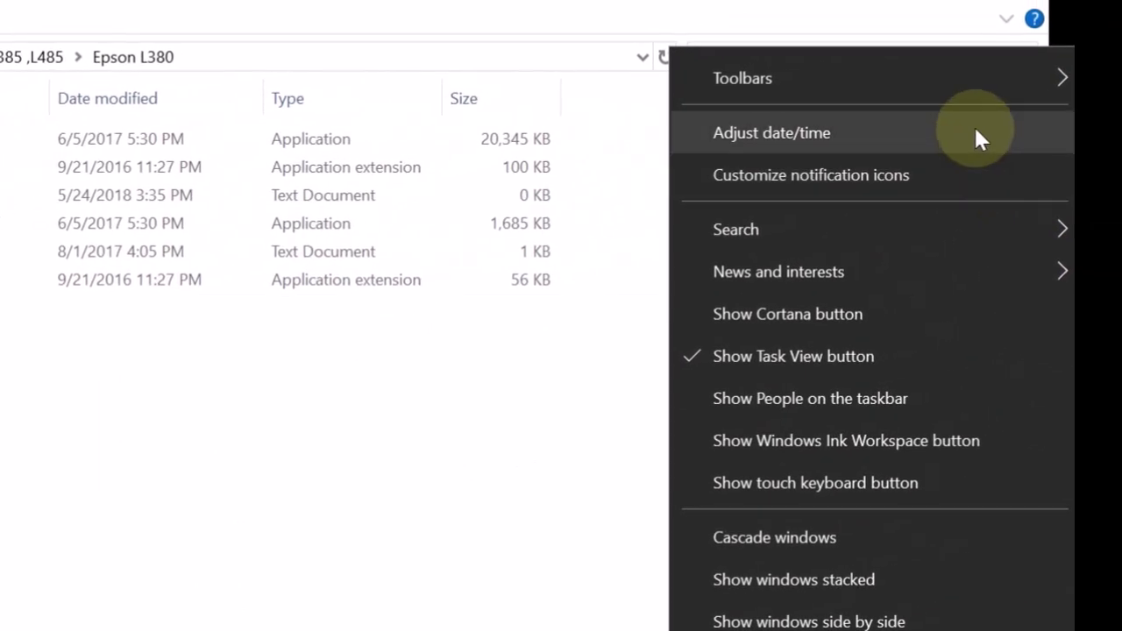
click(761, 137)
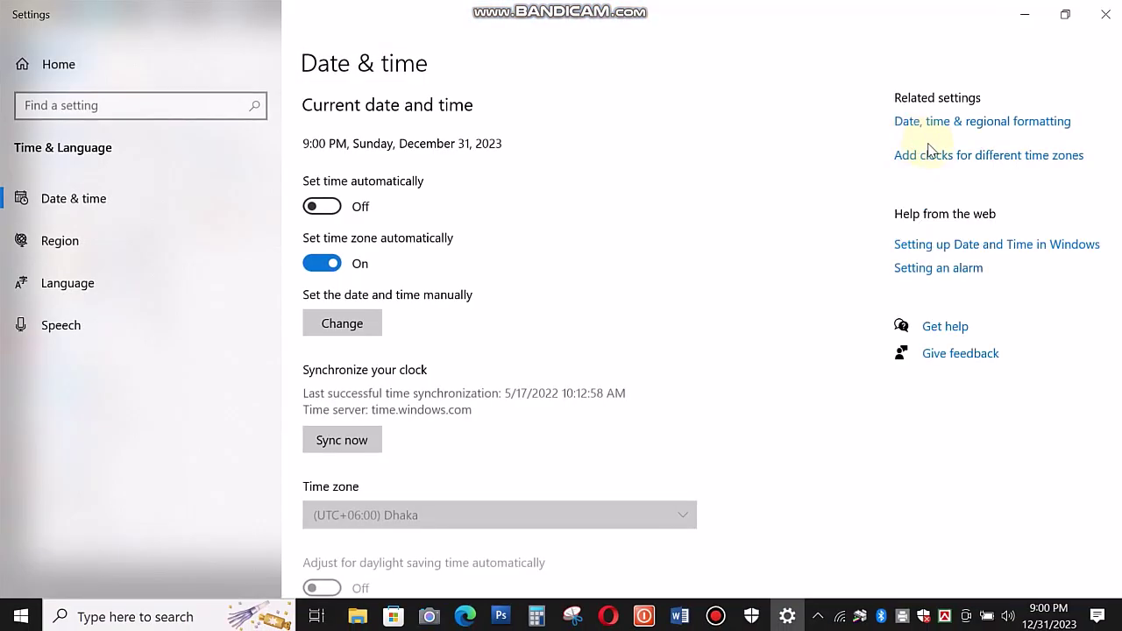
scroll(639, 318, down, 3)
scroll(623, 325, up, 3)
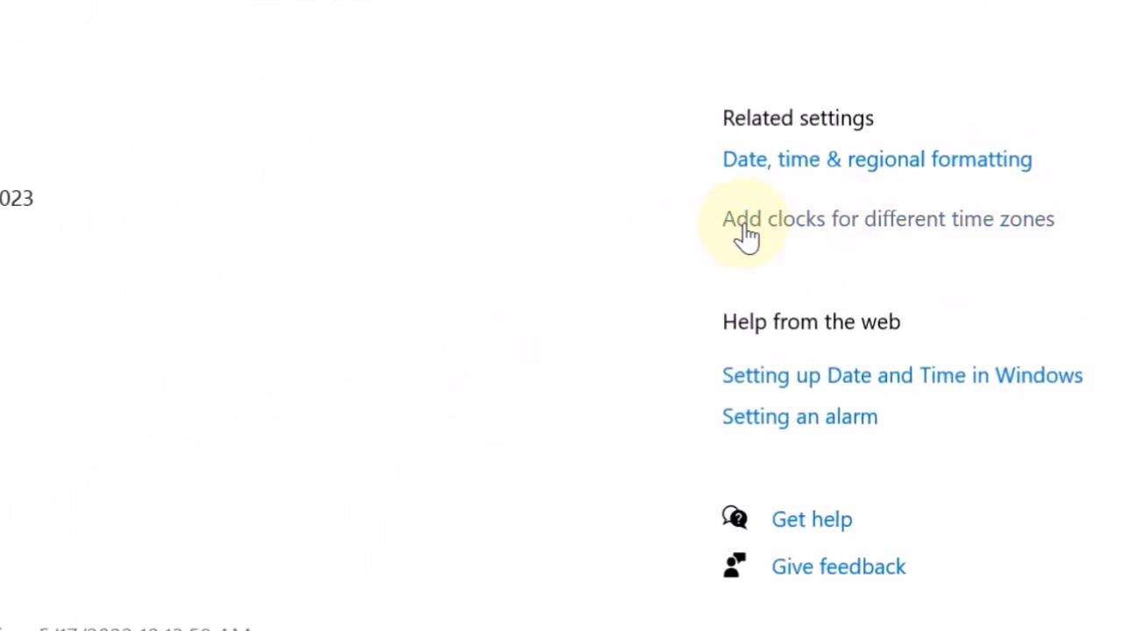
click(780, 162)
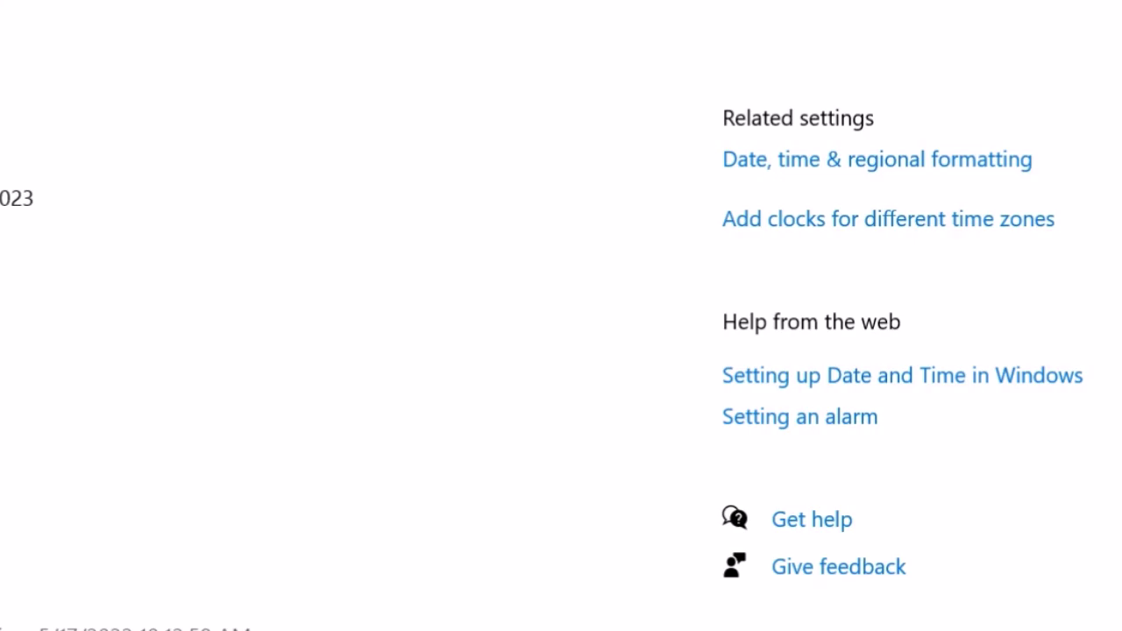
click(764, 175)
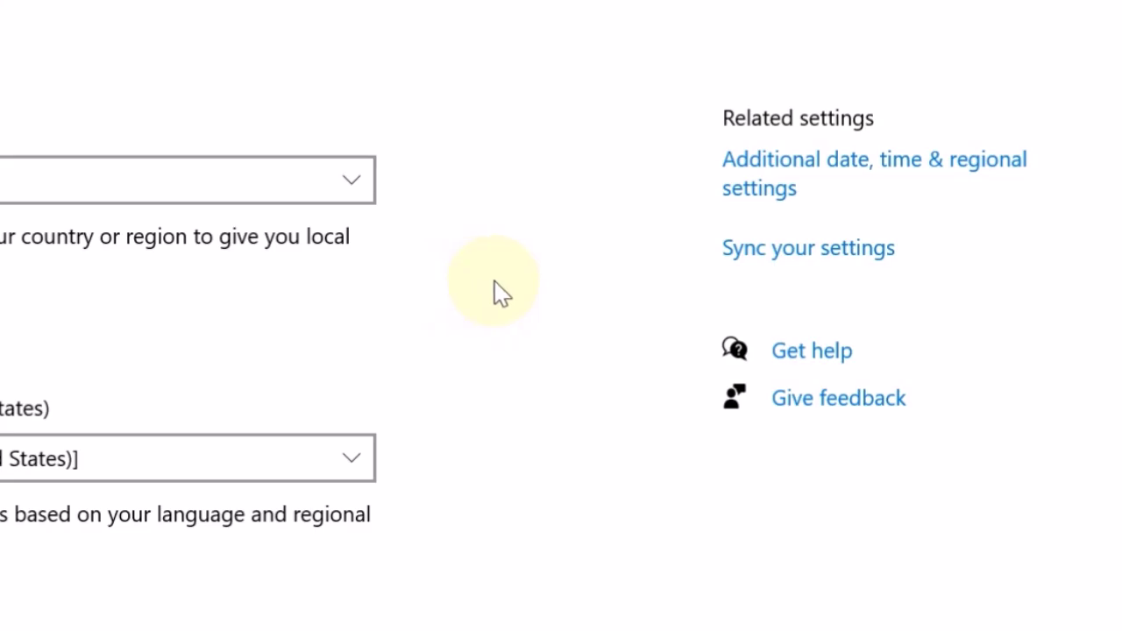
click(759, 186)
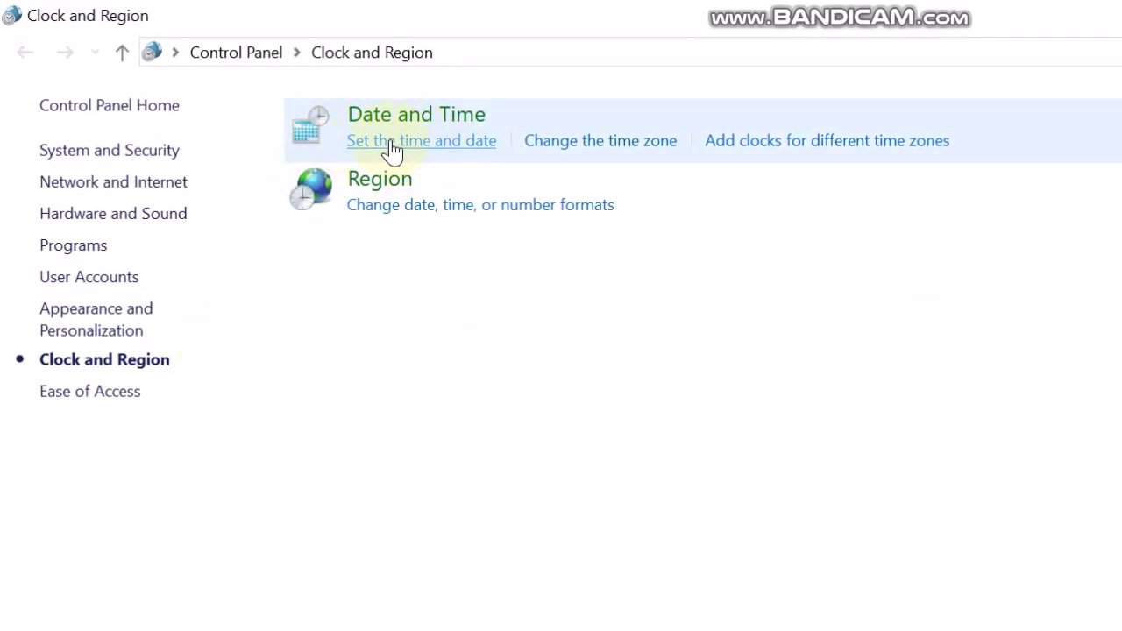
Set the system date to August 1, 2017 in the Date and Time settings and apply the change.
click(398, 140)
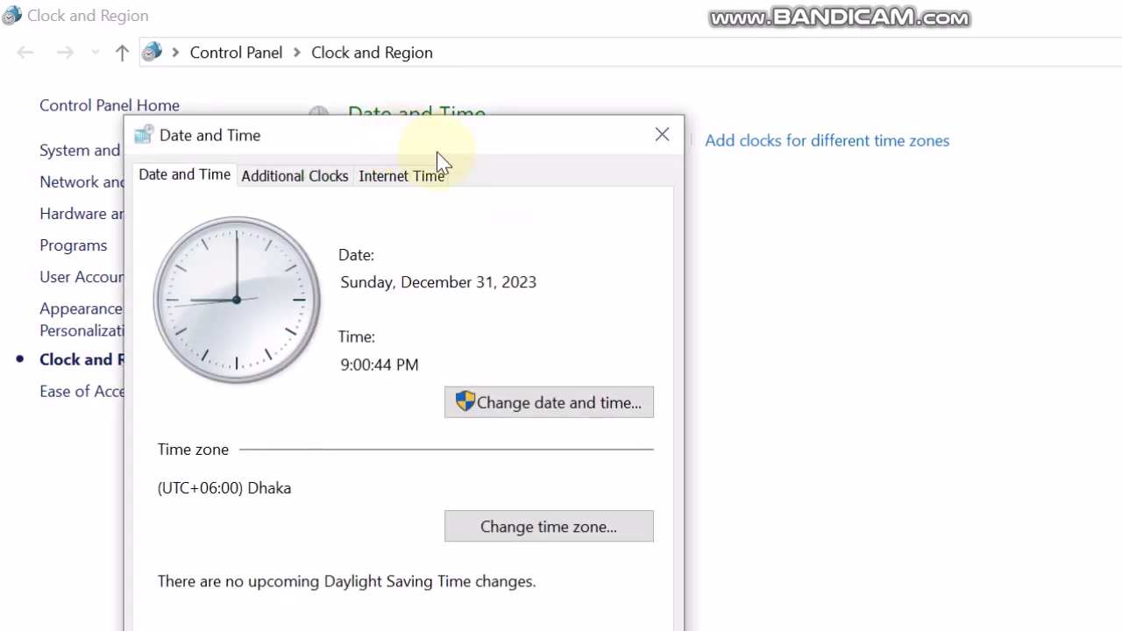
drag(442, 143, 654, 144)
click(759, 409)
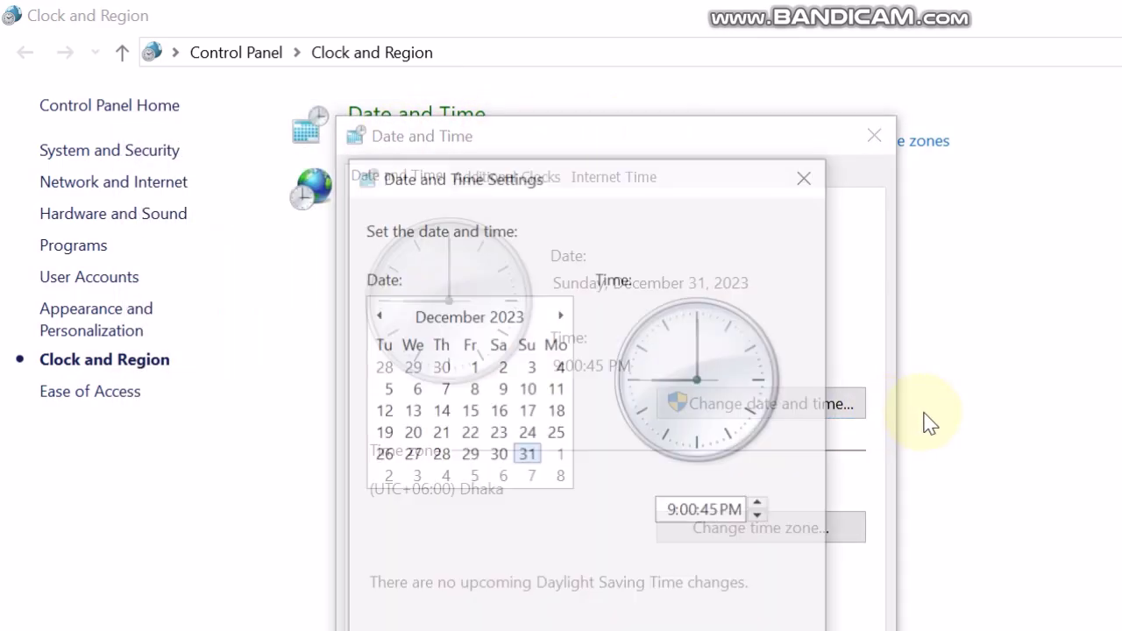
drag(622, 179, 835, 162)
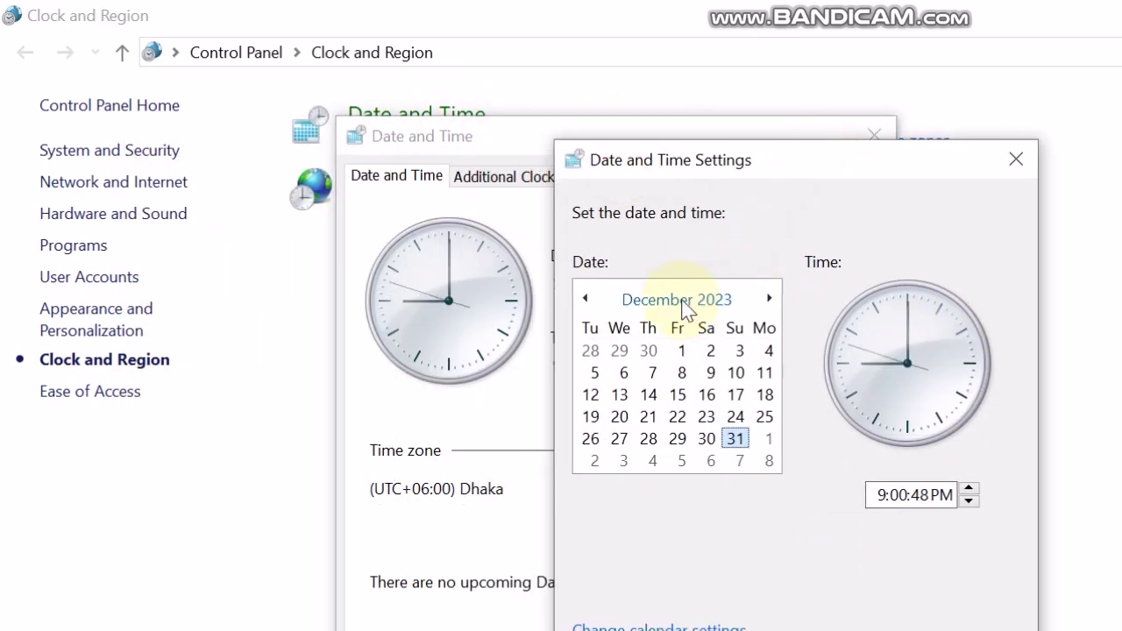
click(665, 302)
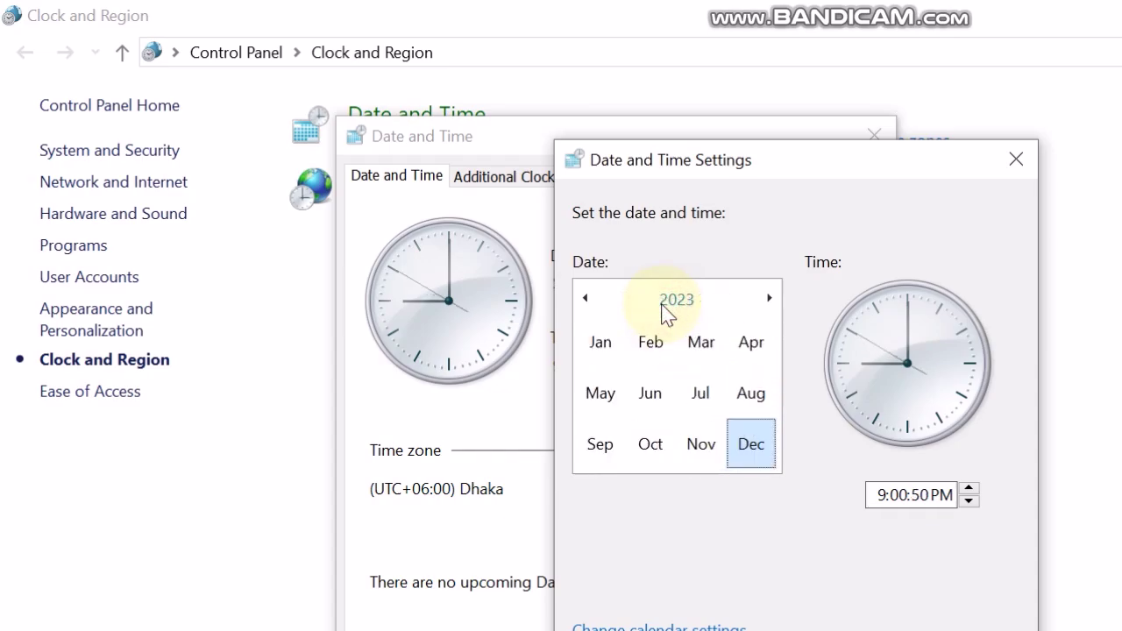
click(659, 302)
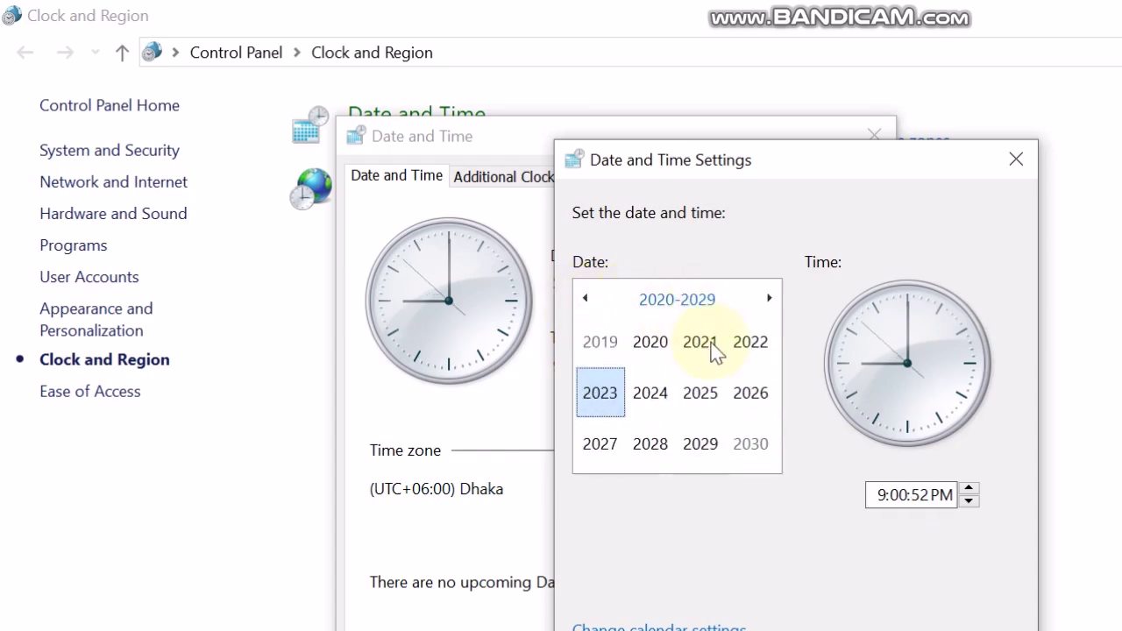
click(589, 300)
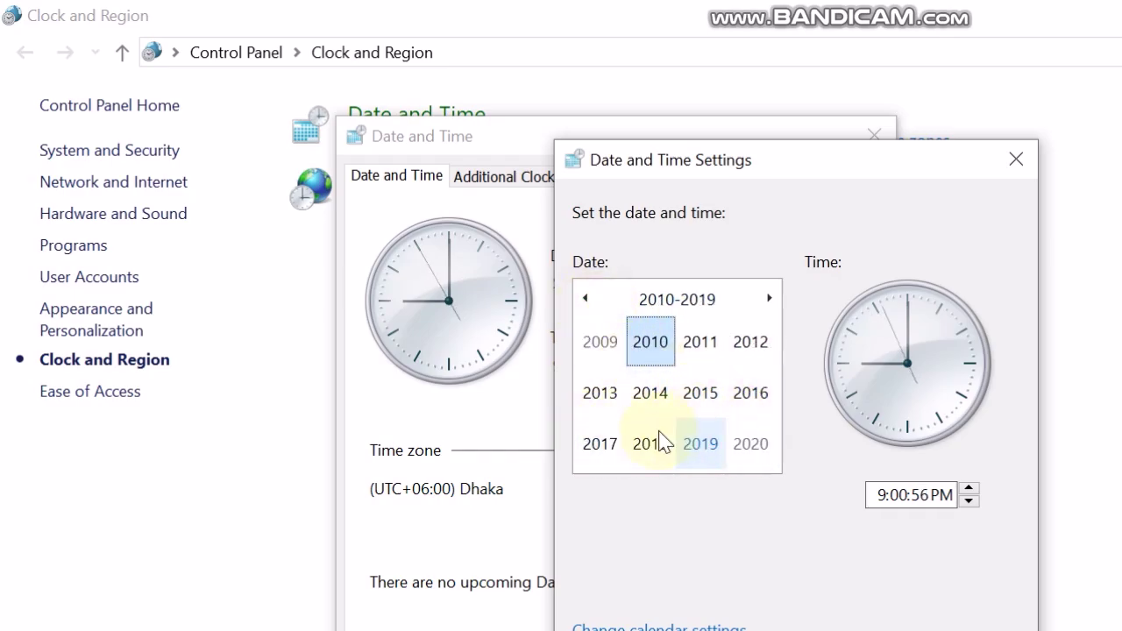
click(593, 442)
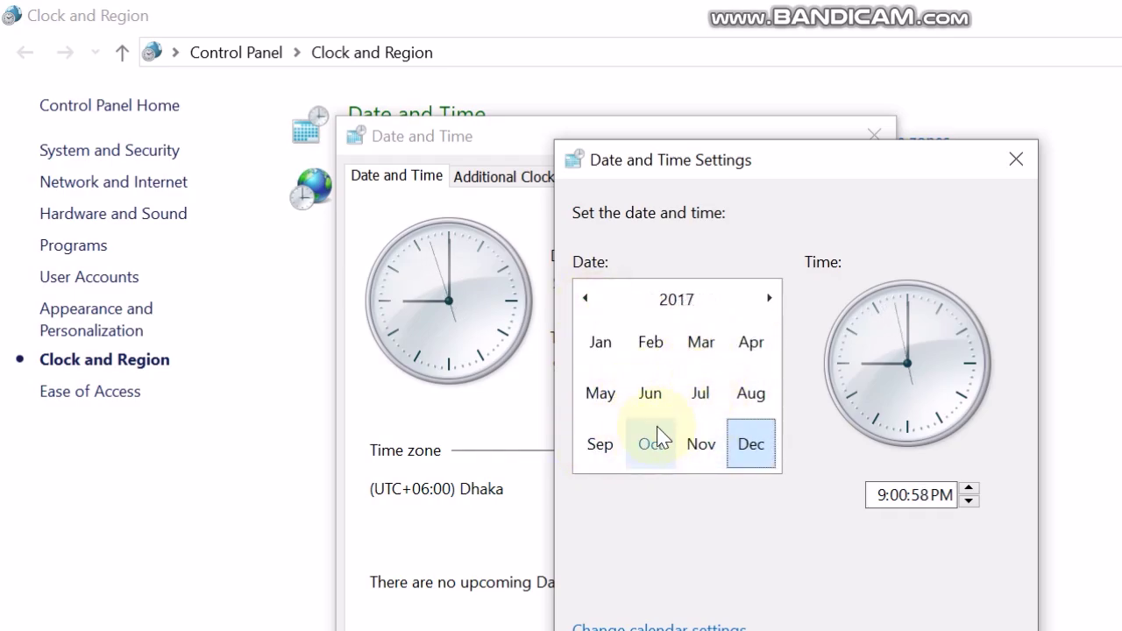
click(747, 396)
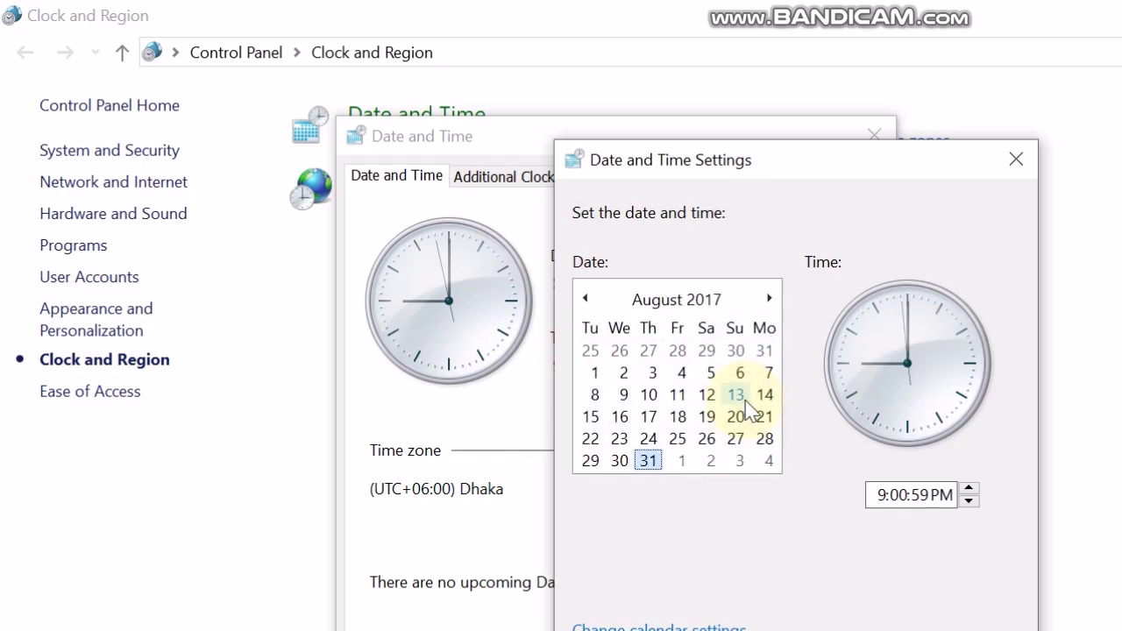
click(595, 380)
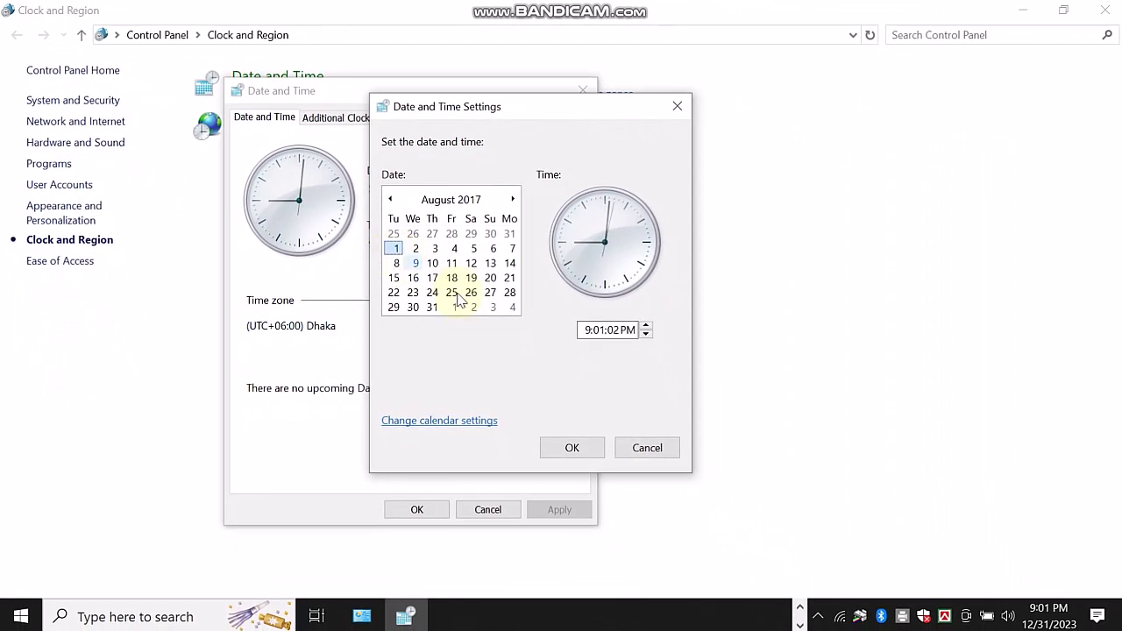
click(571, 447)
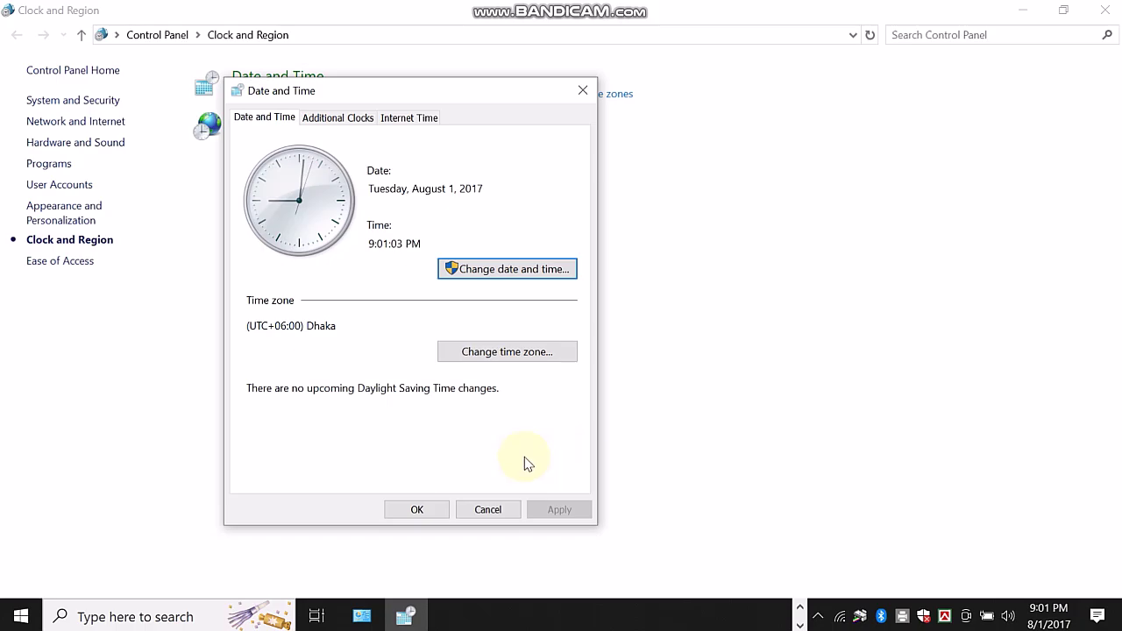
click(416, 510)
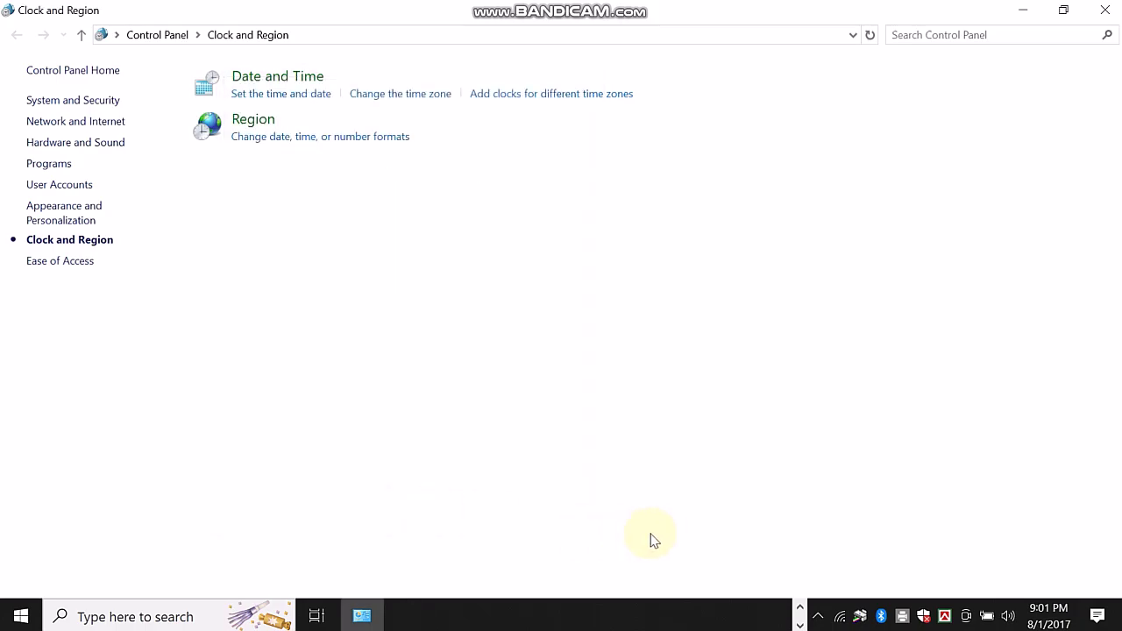
Close the Clock and Region window and the Region settings window.
mouse_move(1050, 624)
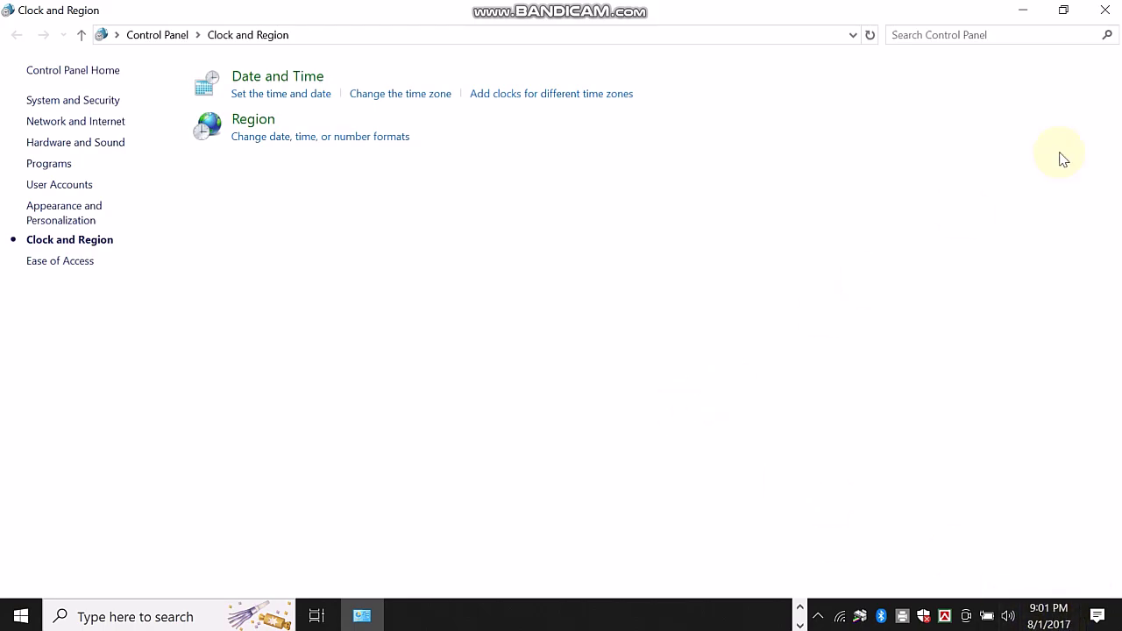
click(1103, 13)
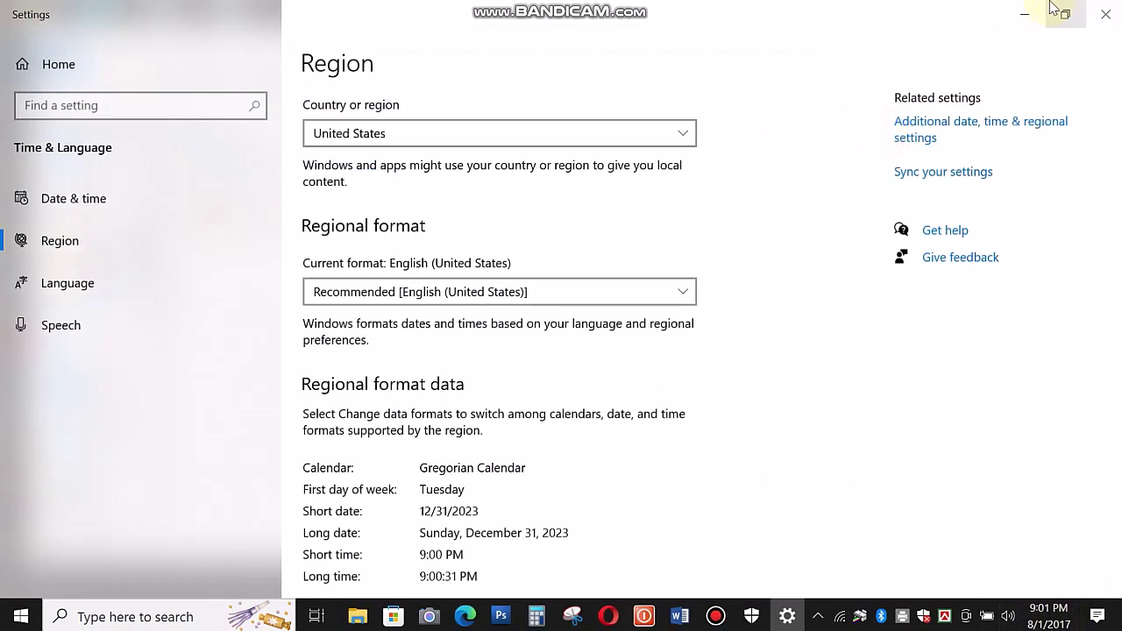
click(1097, 14)
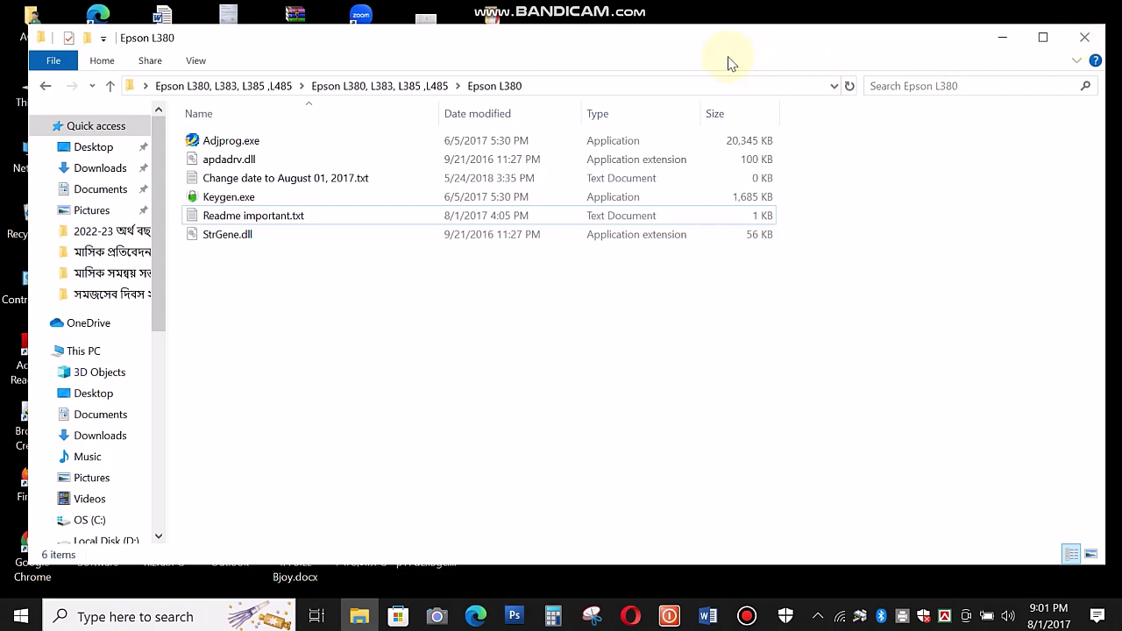
Close the Epson L380 folder window and reopen the nested Epson L380 subfolder from the extracted folder on the desktop.
drag(714, 46, 729, 33)
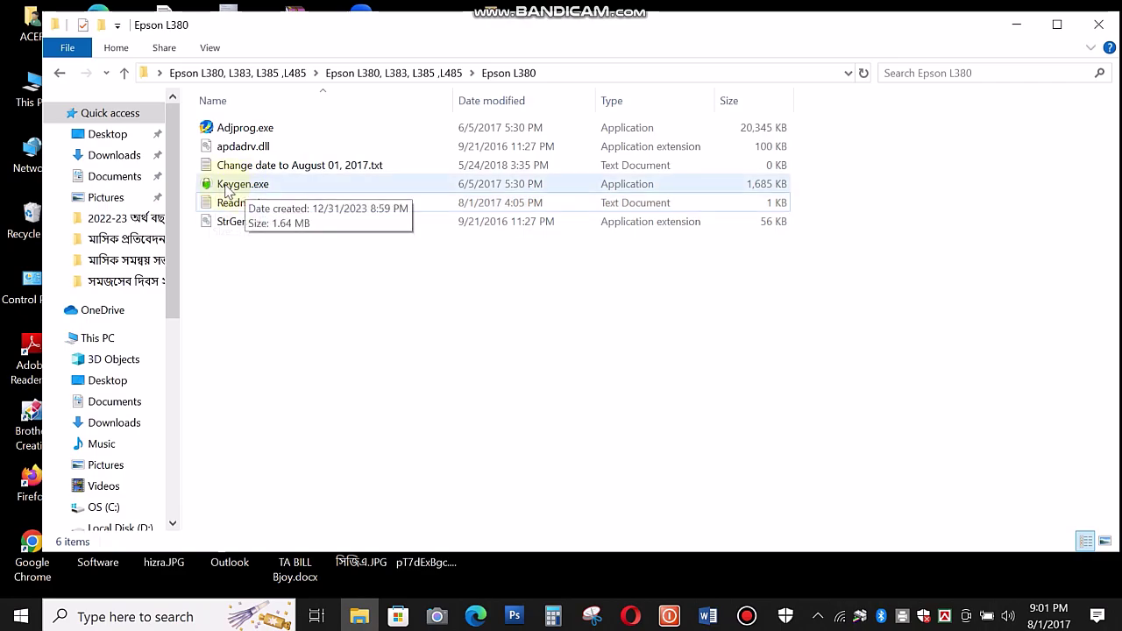
click(1098, 24)
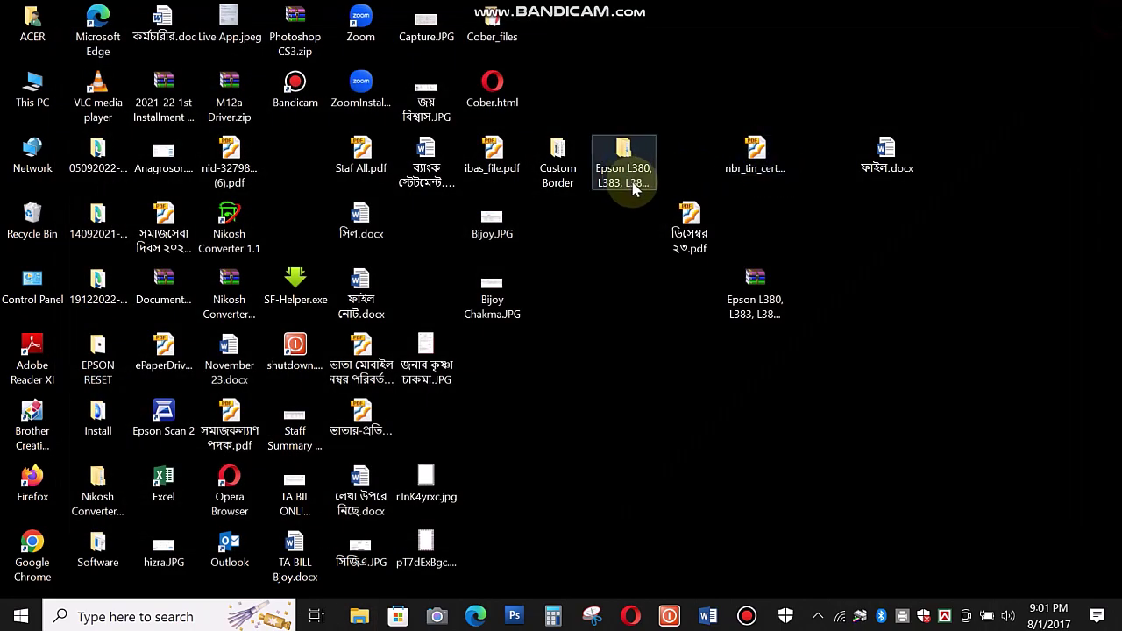
click(635, 181)
double_click(635, 182)
double_click(293, 134)
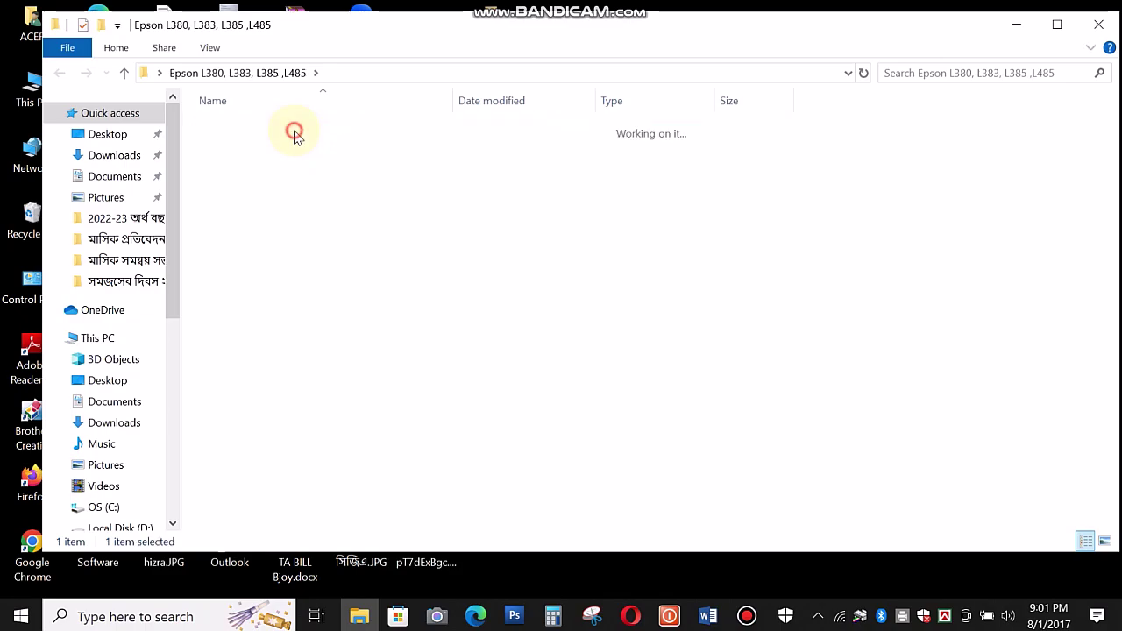
double_click(268, 136)
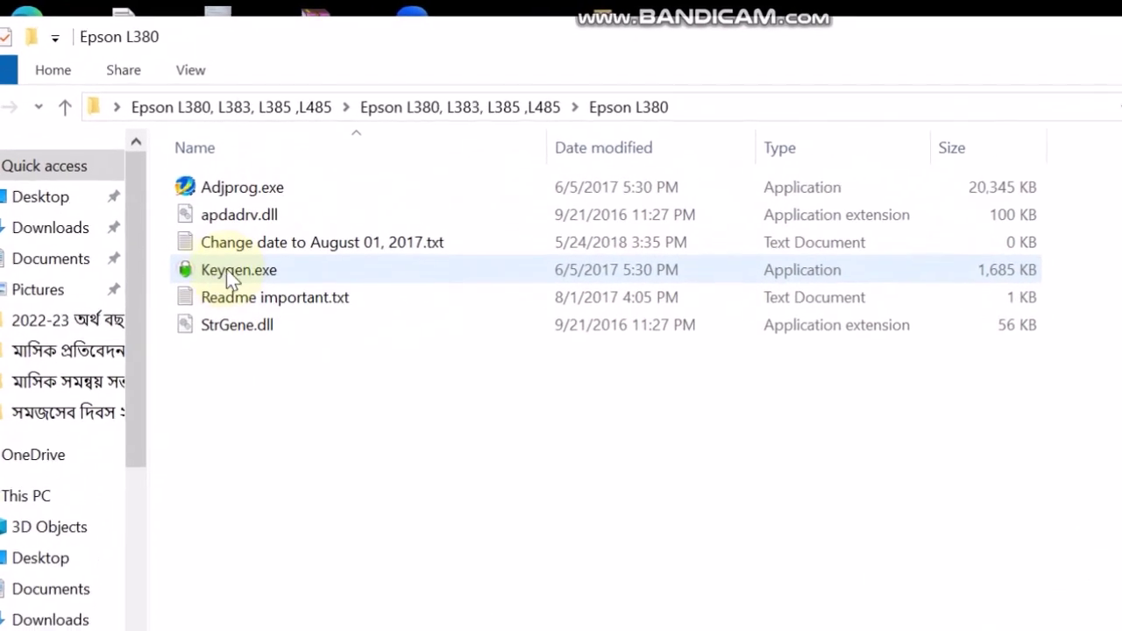
Run Keygen.exe and Adjprog.exe from the Epson L380 folder and arrange their windows side by side.
double_click(210, 279)
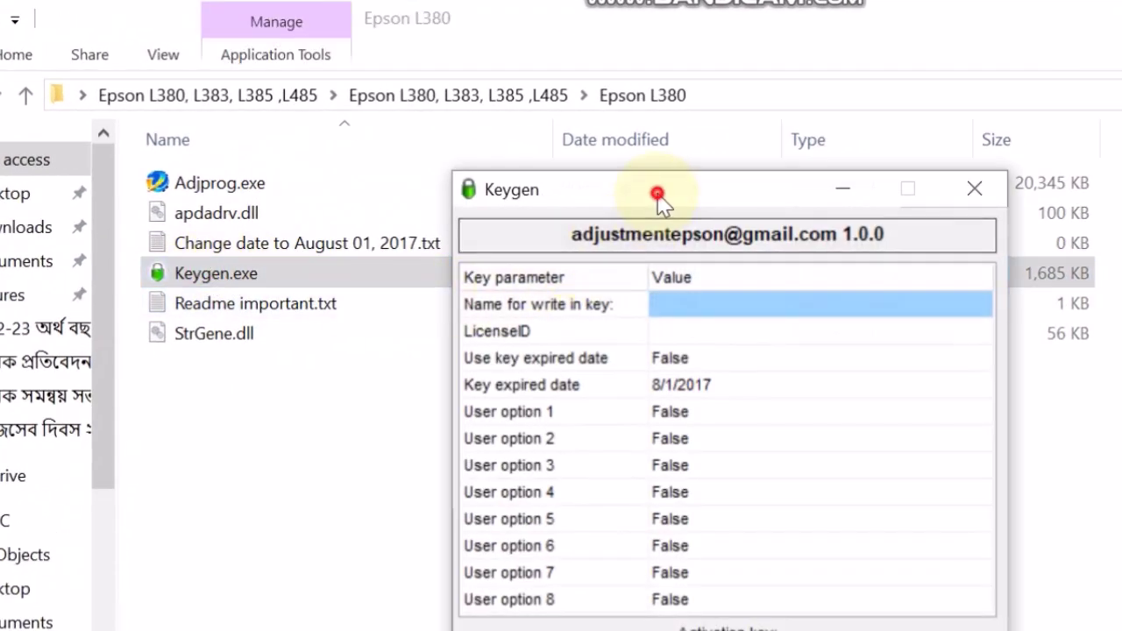
drag(656, 201, 944, 208)
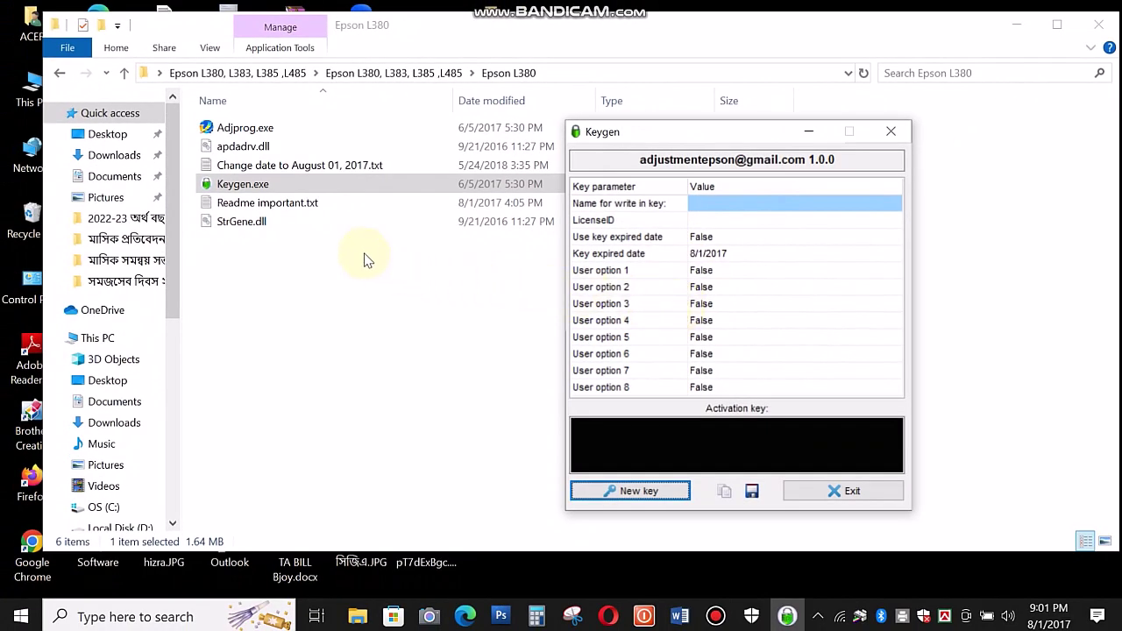
double_click(241, 128)
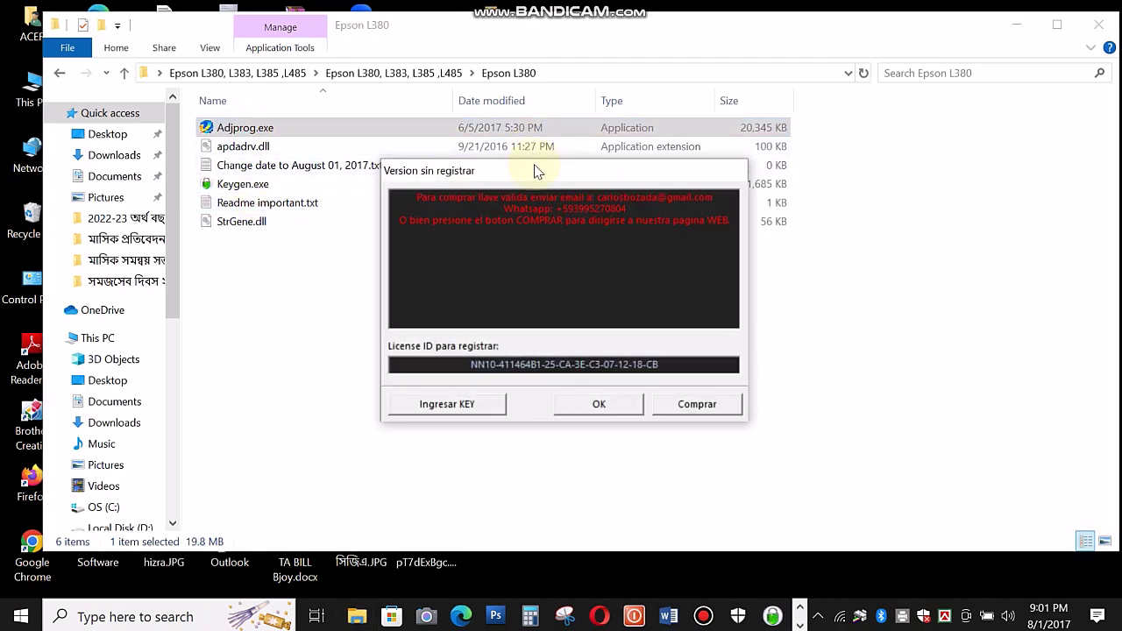
drag(534, 170, 415, 140)
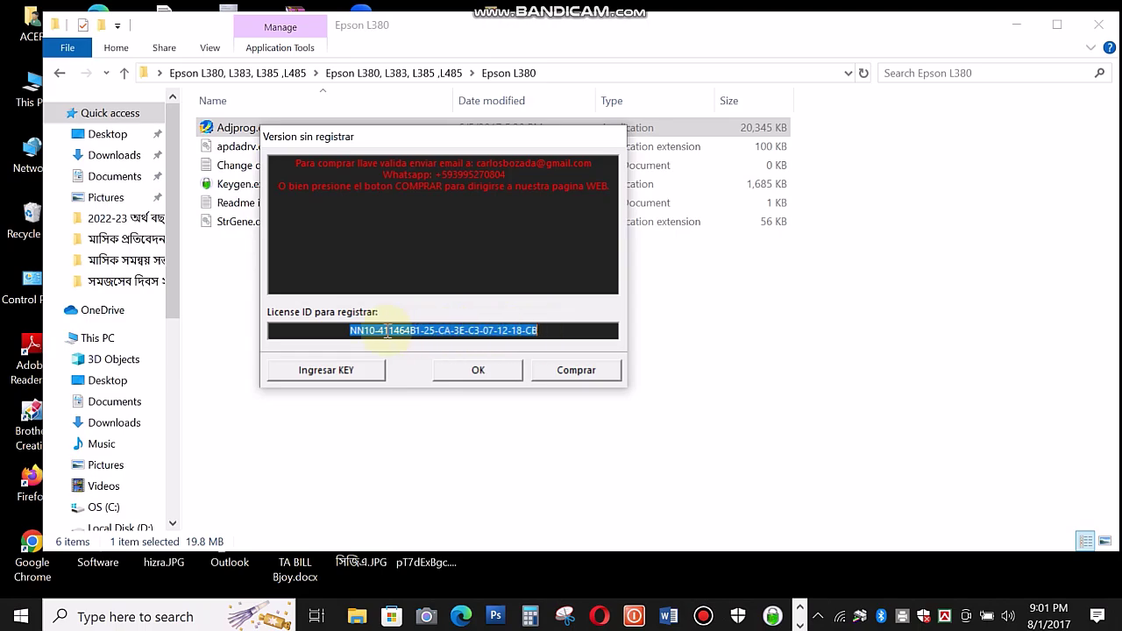
Copy the License ID from the Version sin registrar window into Keygen's Name for write in key and LicenseID fields.
drag(343, 330, 545, 329)
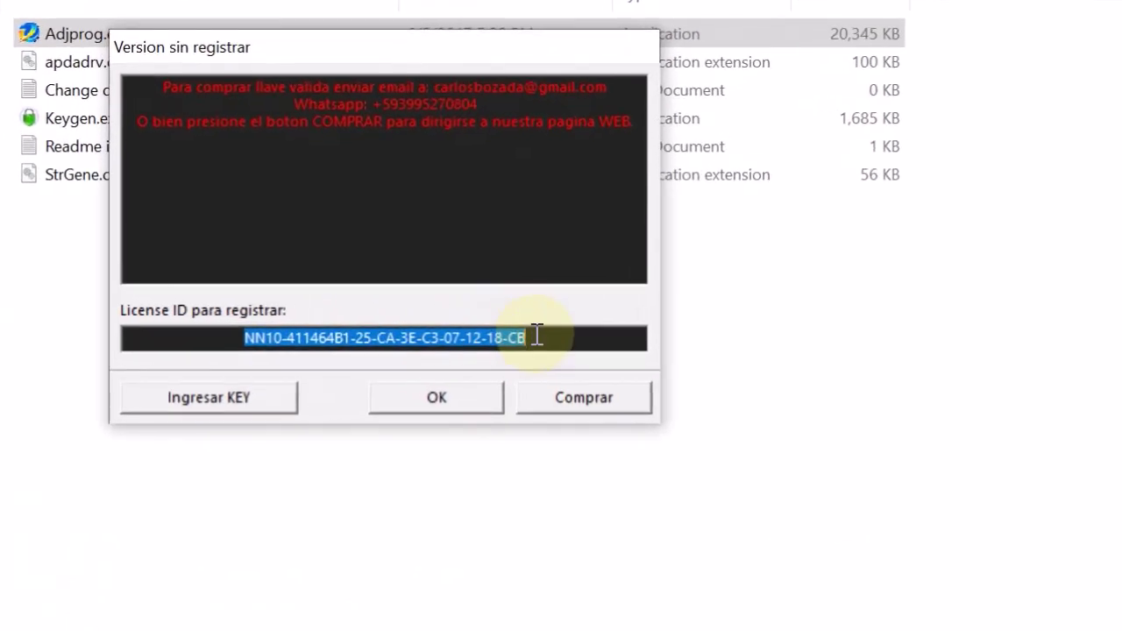
right_click(536, 336)
click(559, 422)
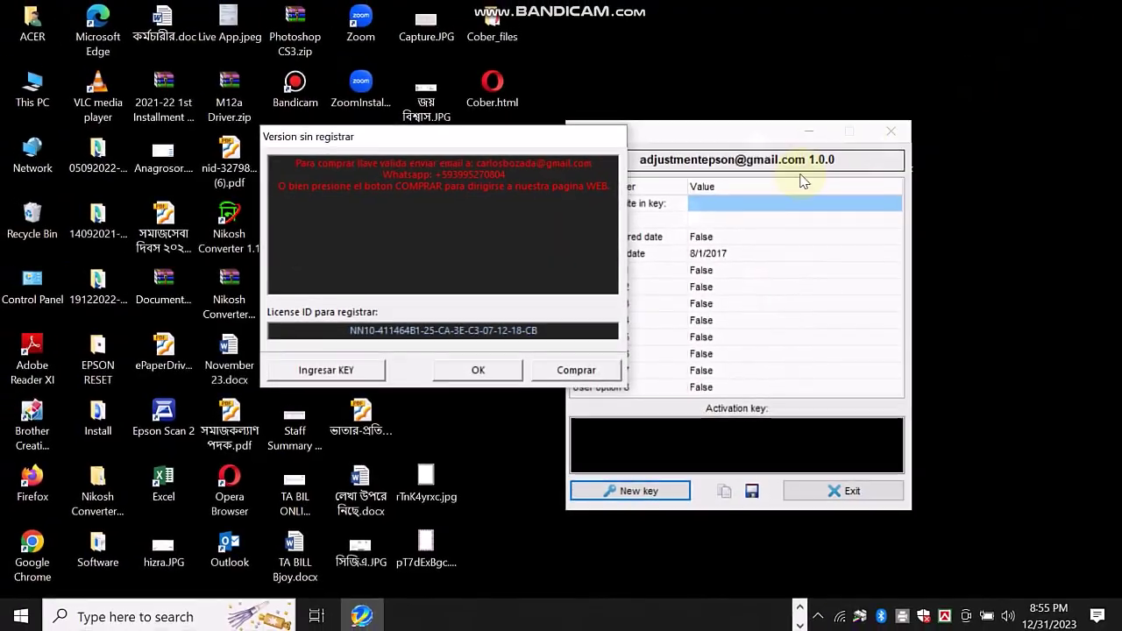
click(803, 180)
click(721, 204)
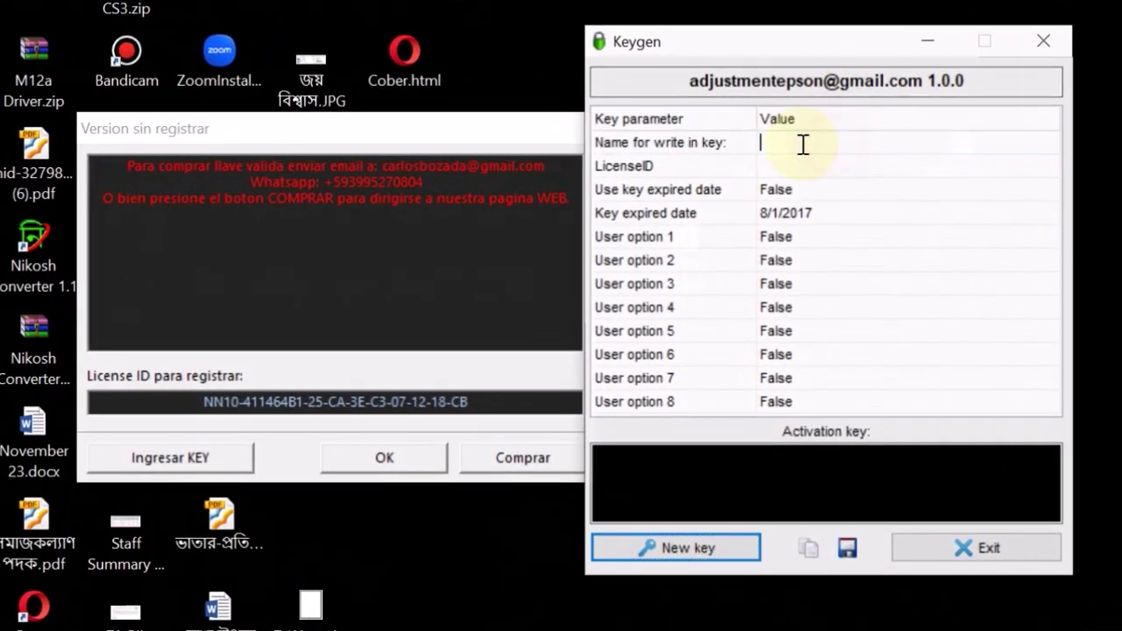
right_click(798, 144)
click(845, 261)
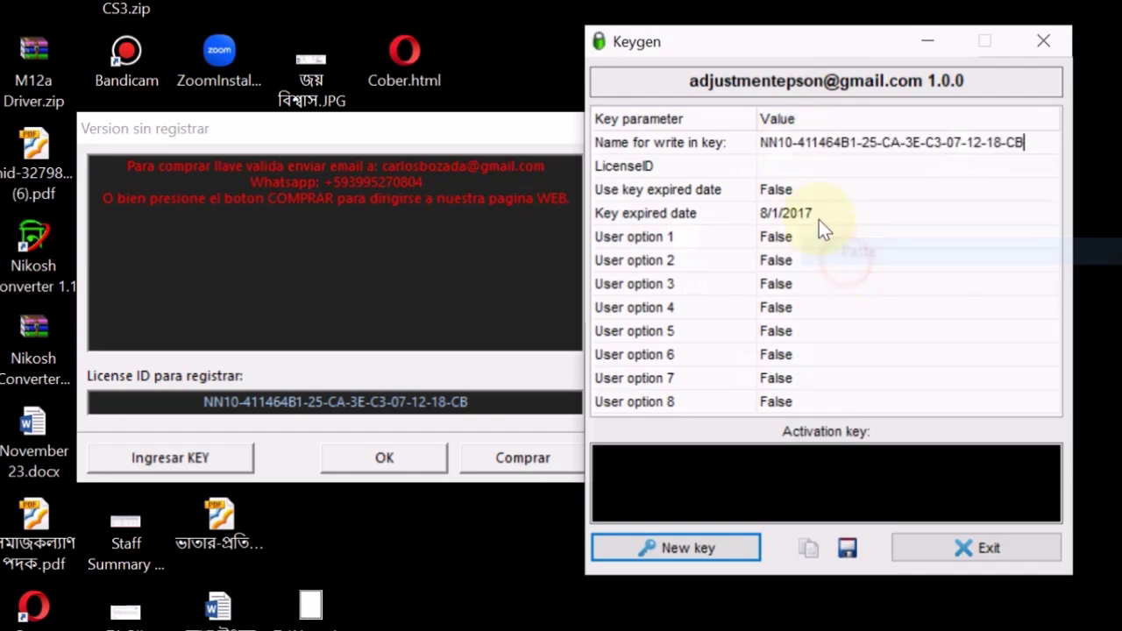
click(787, 167)
right_click(777, 167)
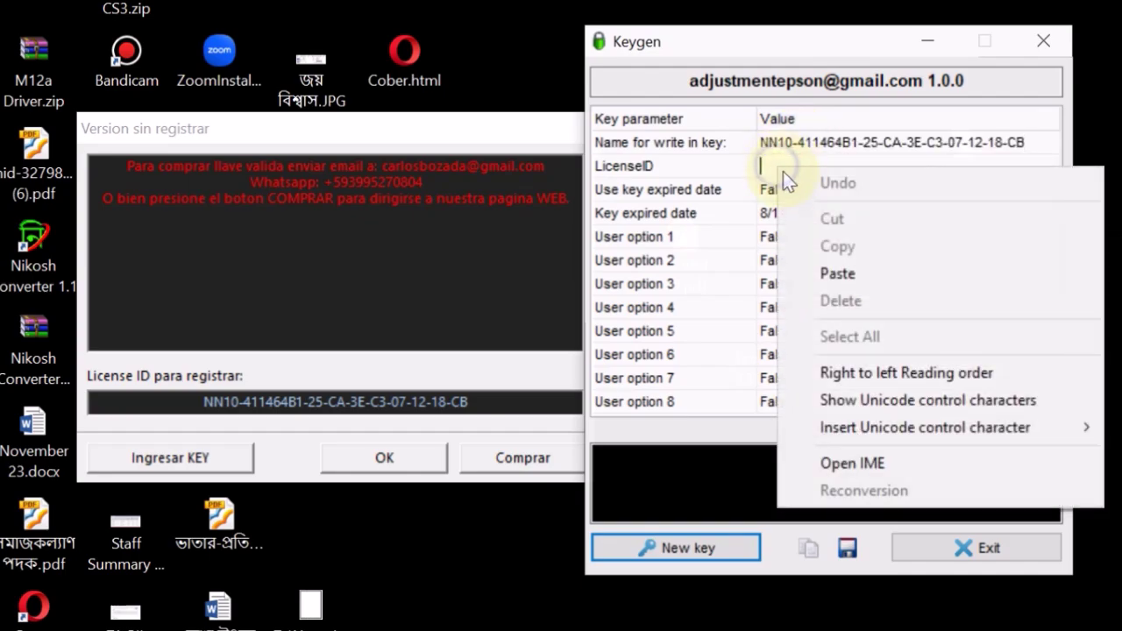
click(823, 275)
Move the registration and Keygen windows apart, generate a new activation key in Keygen and copy it.
click(795, 80)
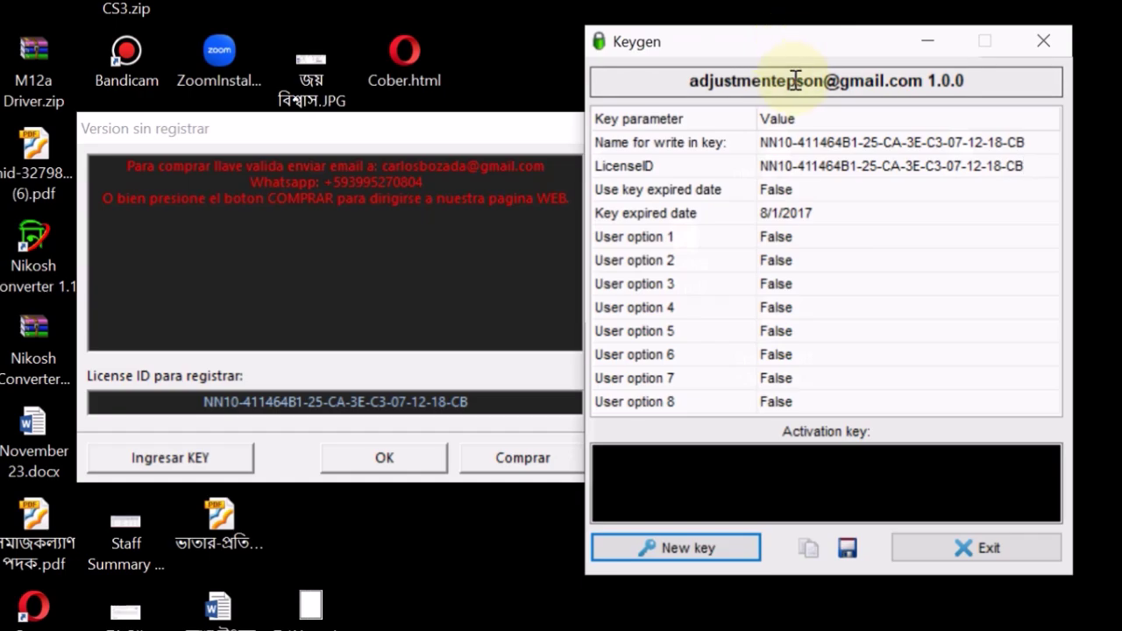
drag(778, 54, 805, 45)
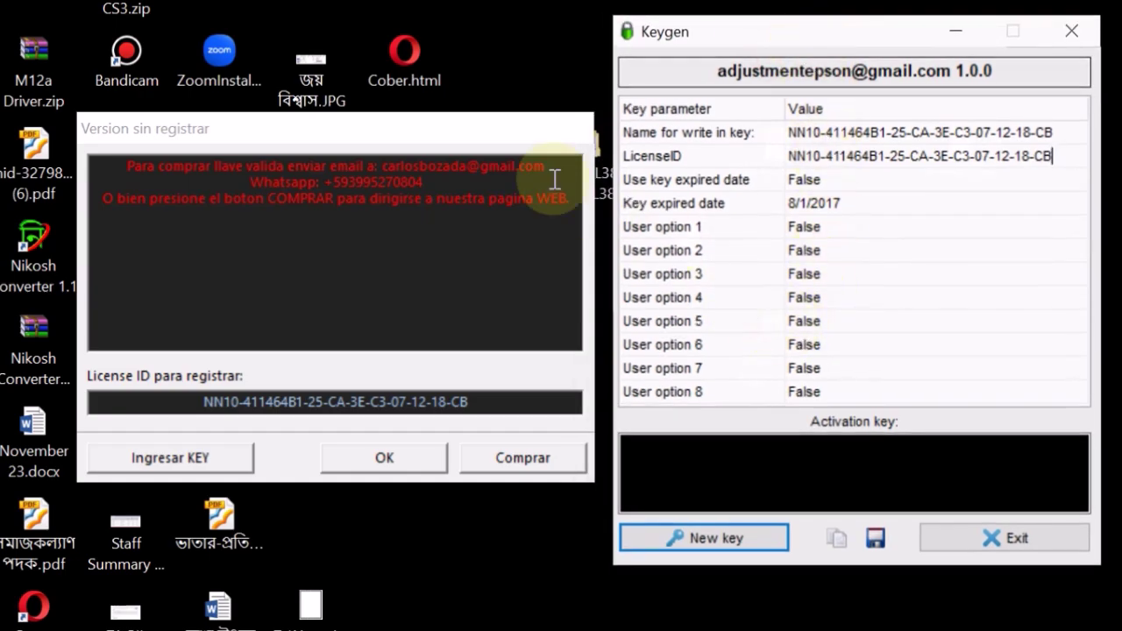
drag(412, 136, 277, 100)
drag(754, 46, 678, 50)
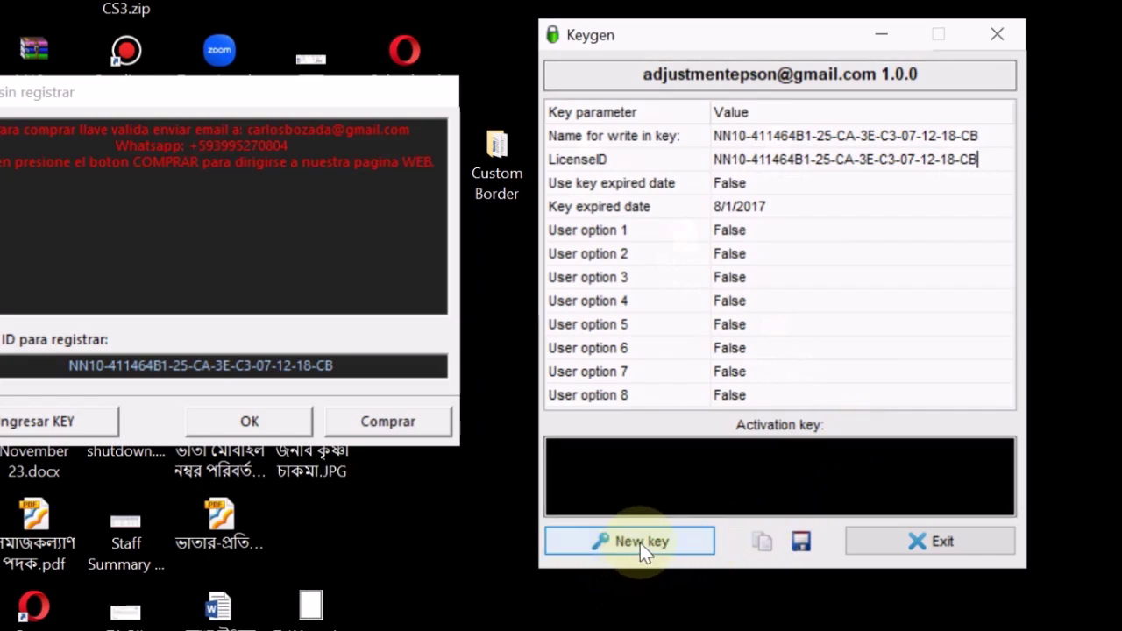
click(659, 539)
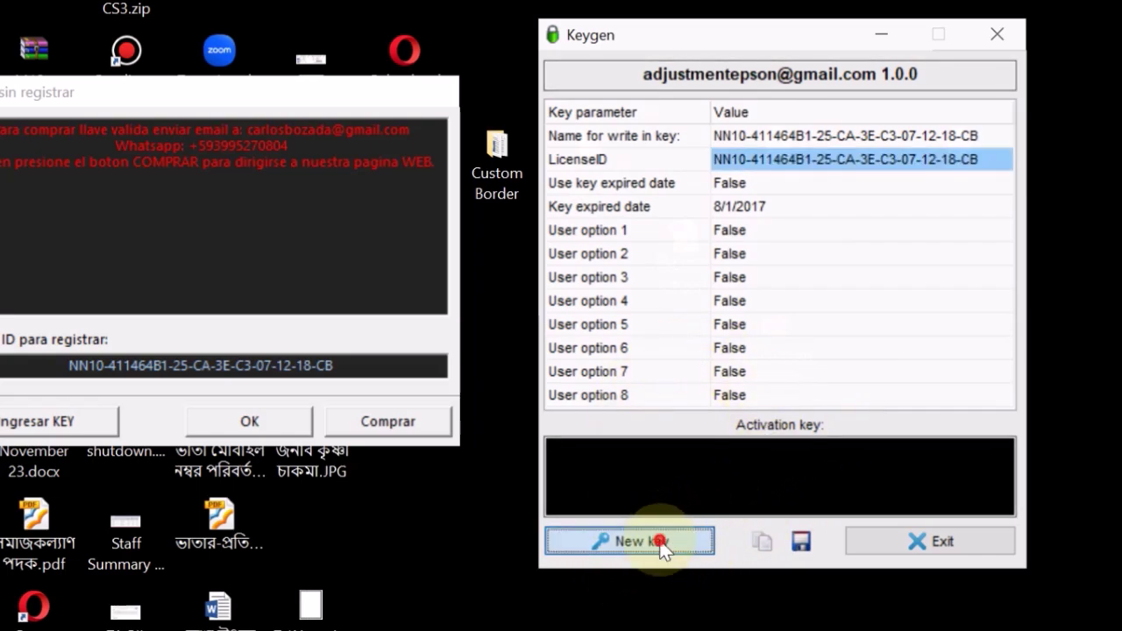
drag(888, 465, 509, 430)
right_click(722, 465)
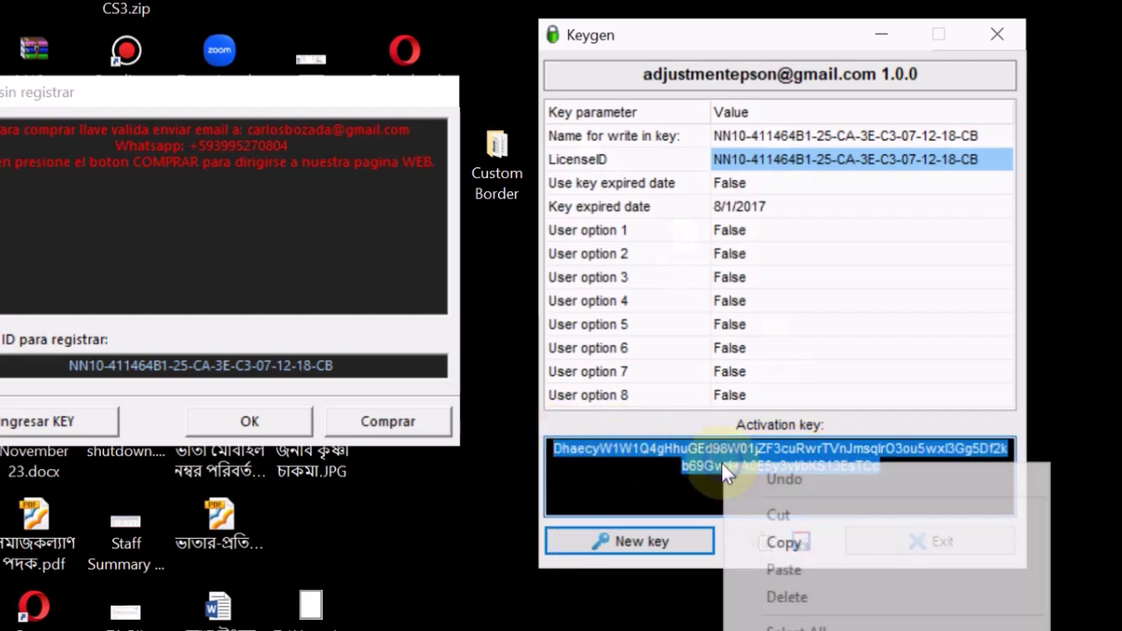
click(779, 542)
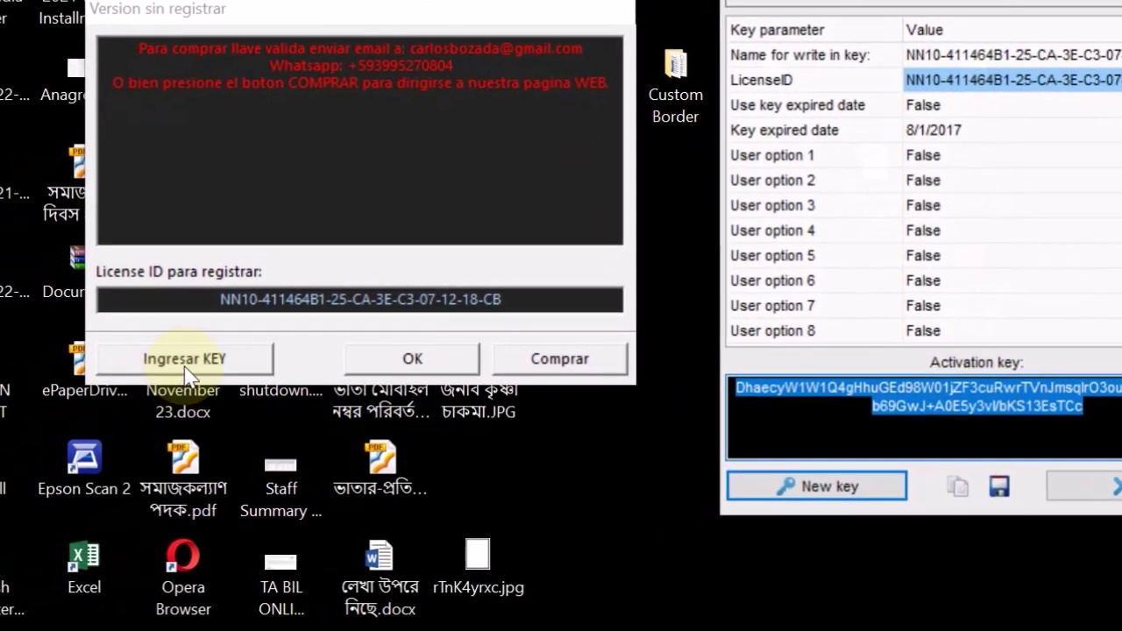
Paste the copied activation key into the registration window's activation key field and confirm the registration.
click(186, 371)
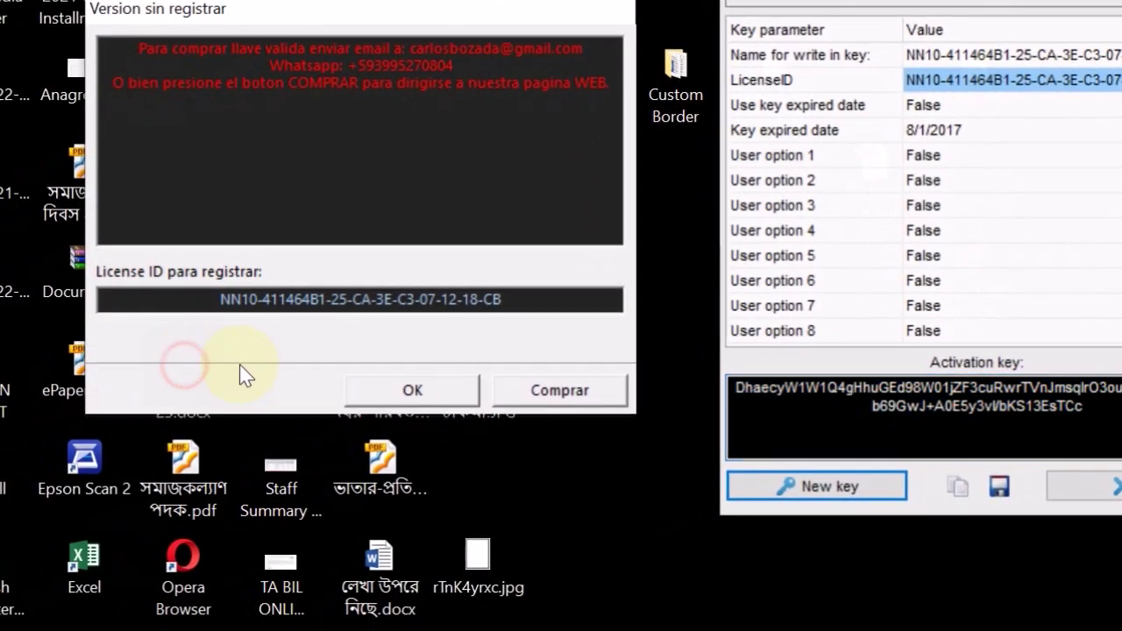
right_click(247, 369)
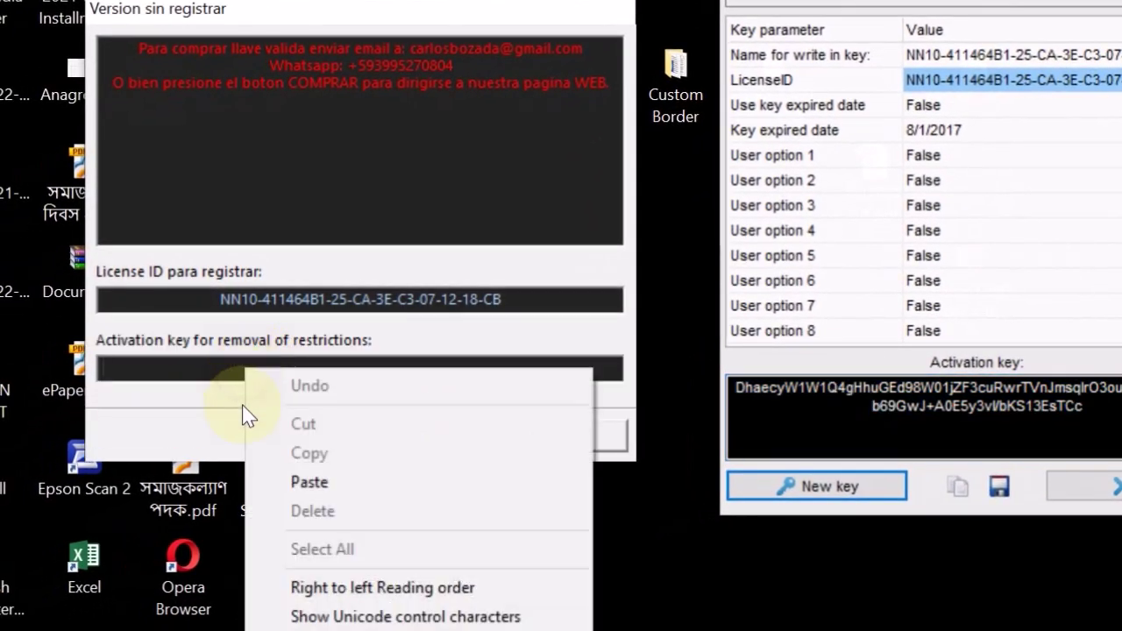
click(272, 482)
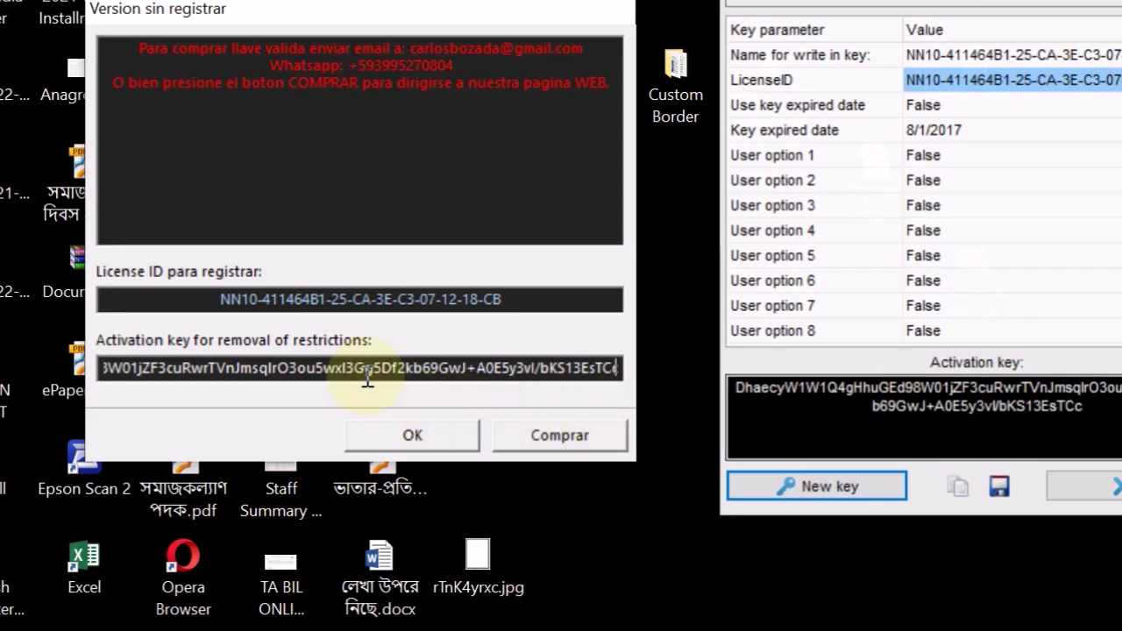
click(431, 439)
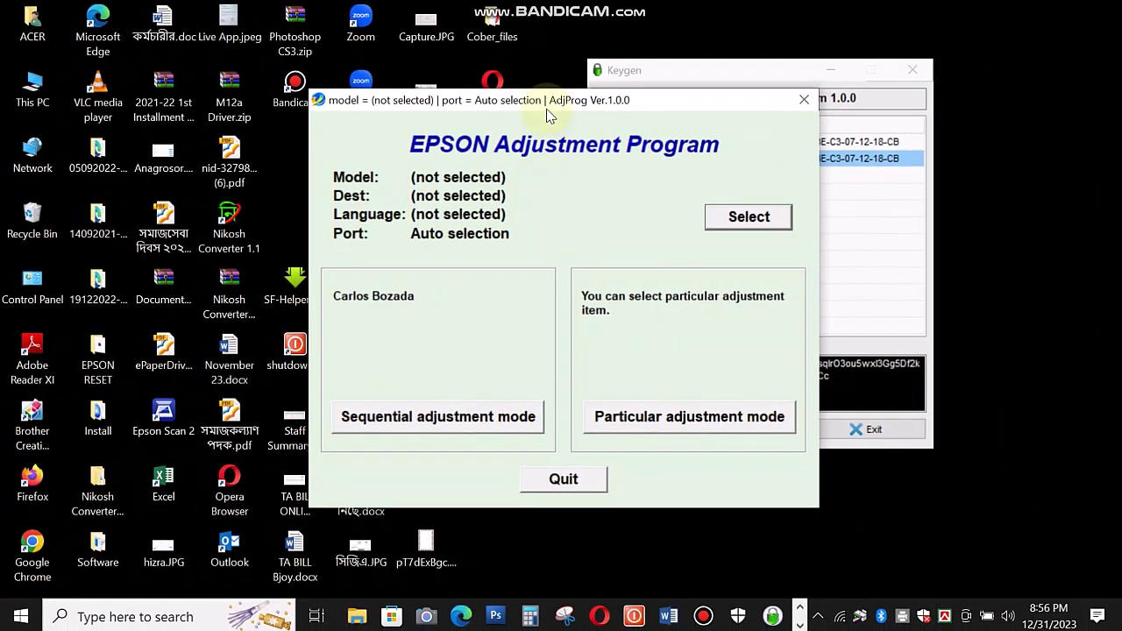
Exit Keygen and reposition the EPSON Adjustment Program window on the desktop.
drag(658, 0, 546, 7)
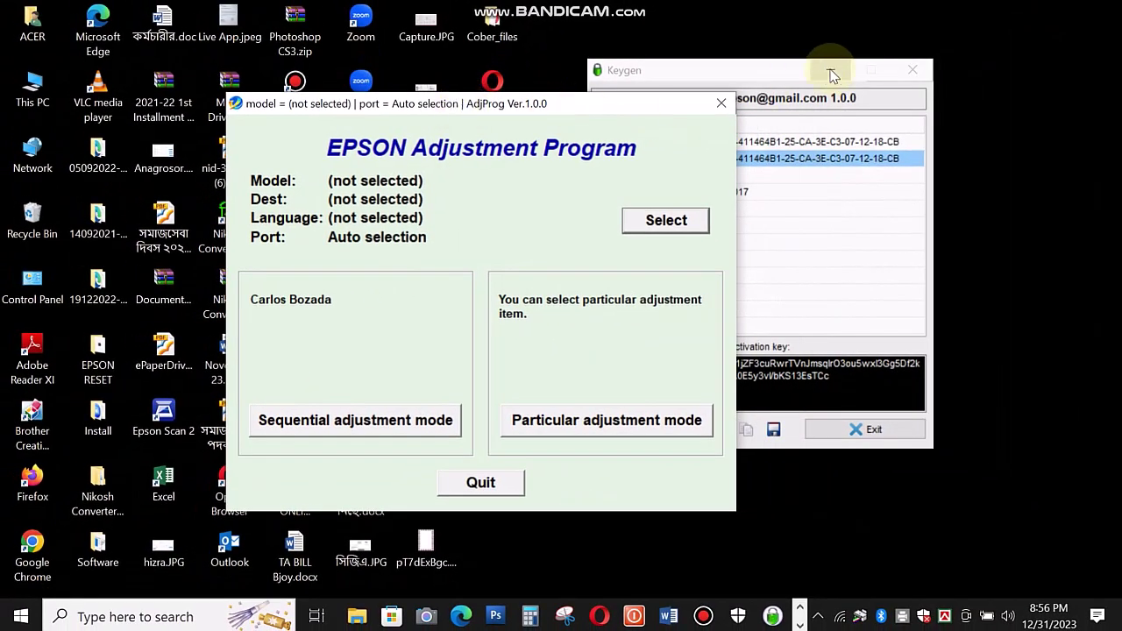
click(771, 76)
drag(771, 75, 801, 66)
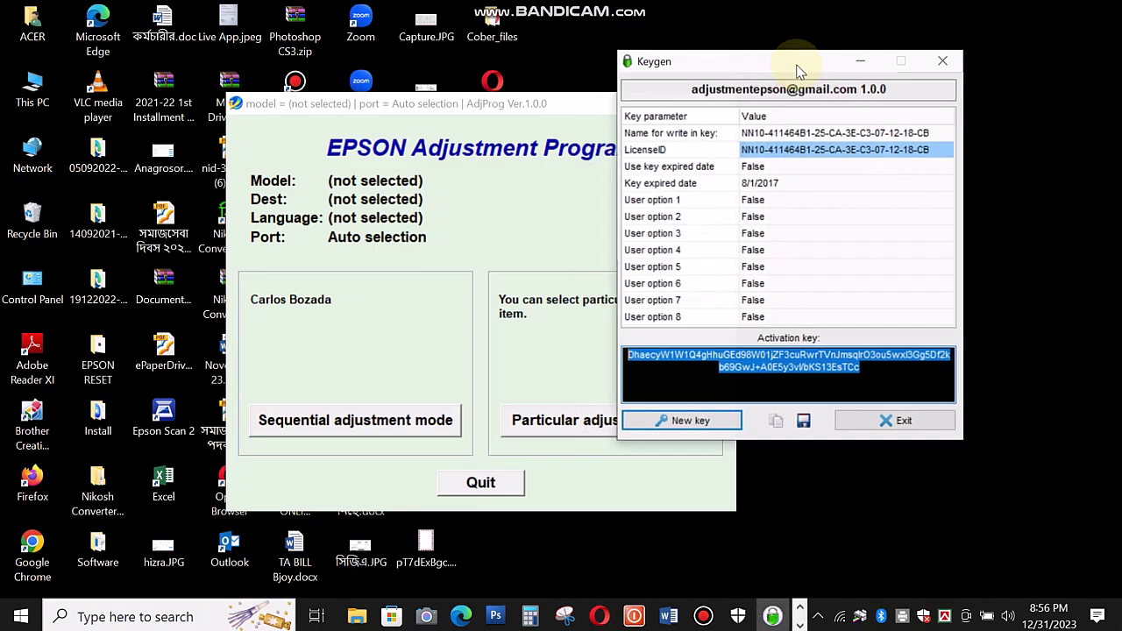
click(898, 420)
click(536, 105)
drag(536, 105, 570, 100)
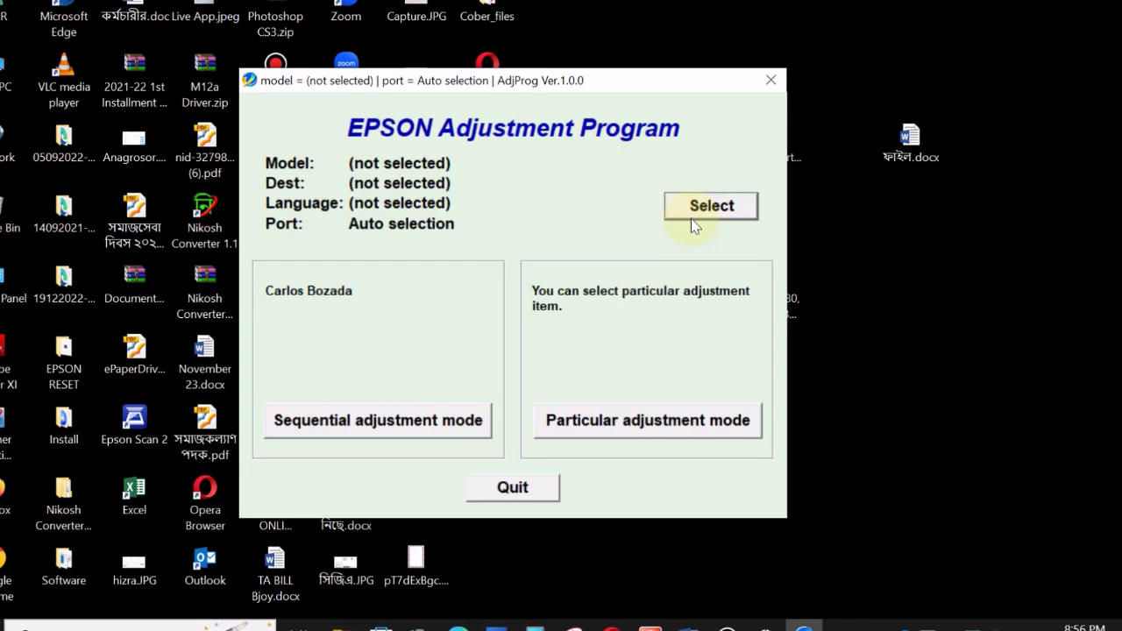
Set the adjustment program's model name to L380 and its port to USB002 (L380 Series).
click(721, 208)
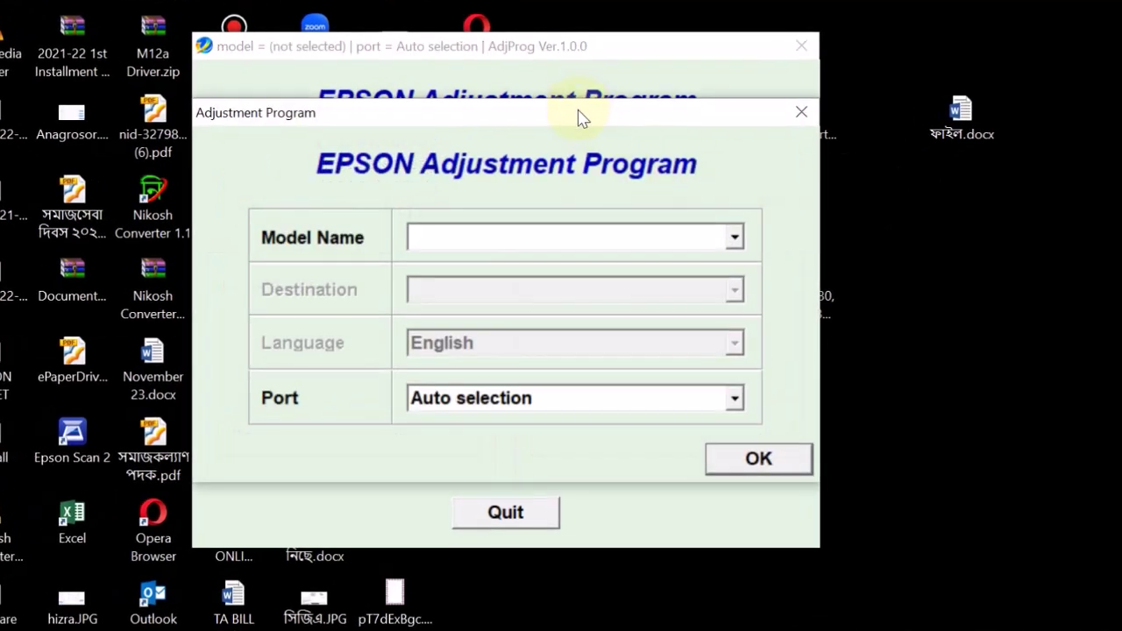
drag(583, 119, 624, 67)
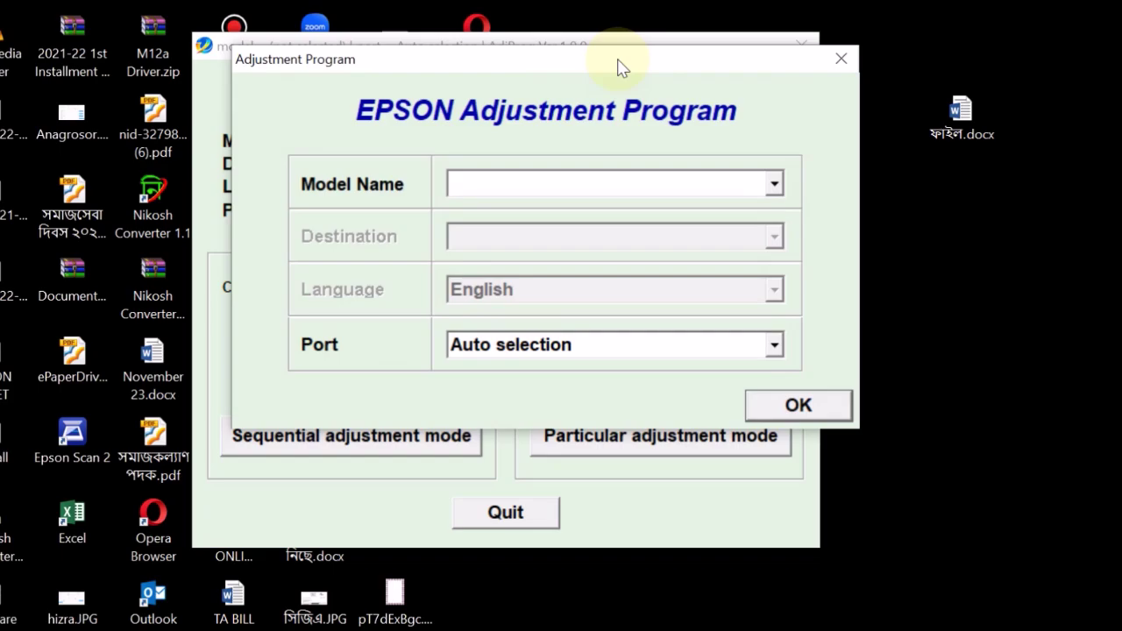
drag(620, 67, 612, 69)
click(535, 184)
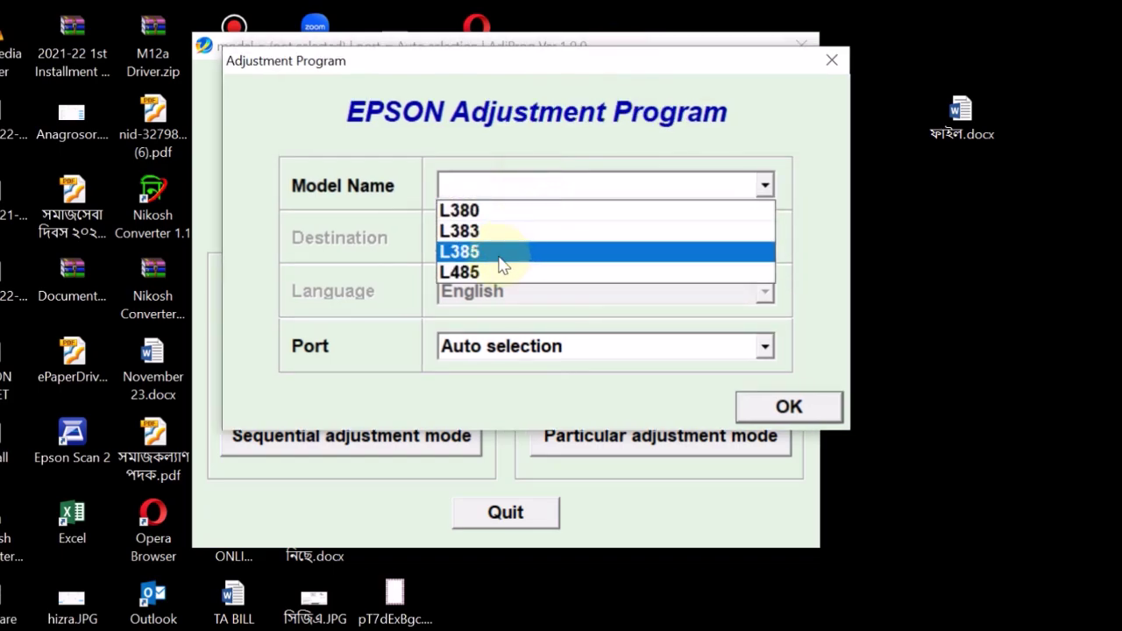
click(461, 211)
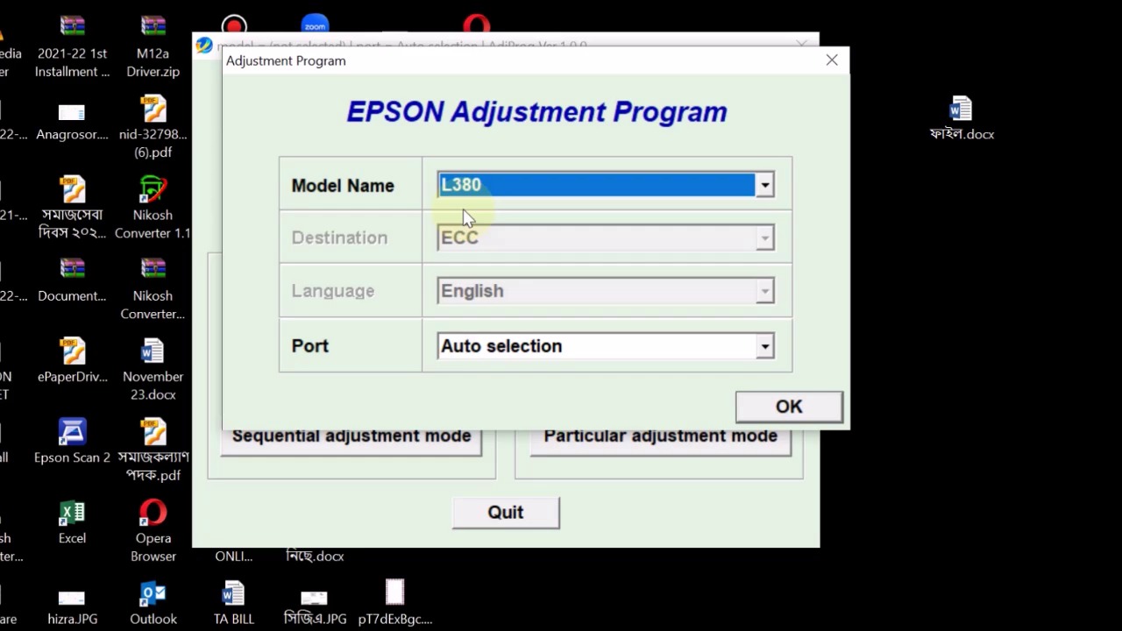
click(540, 358)
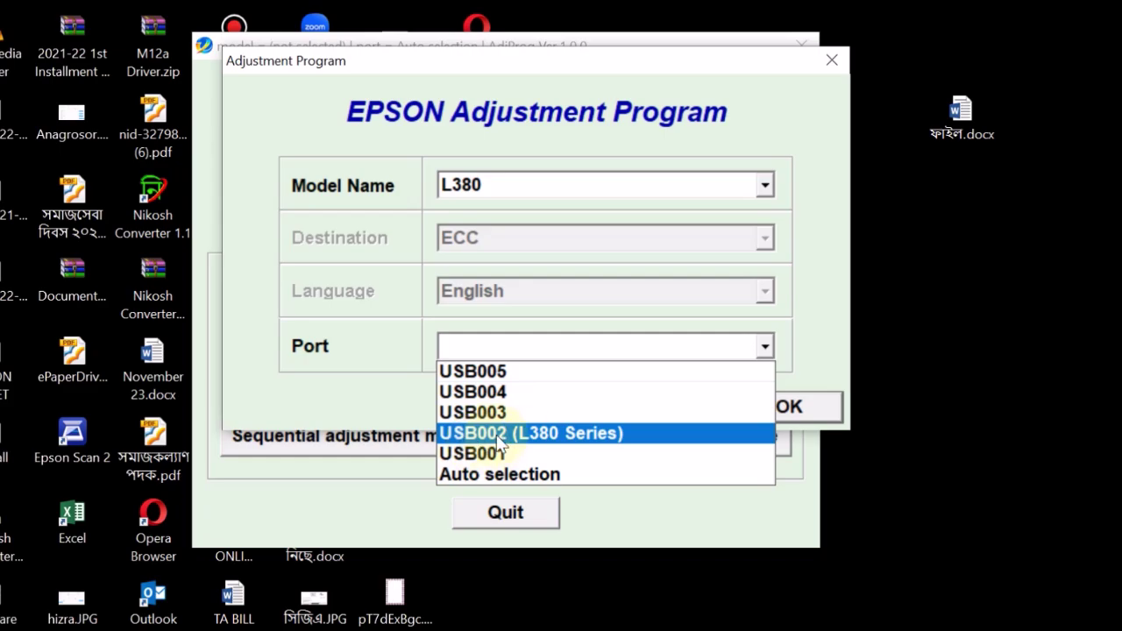
click(496, 433)
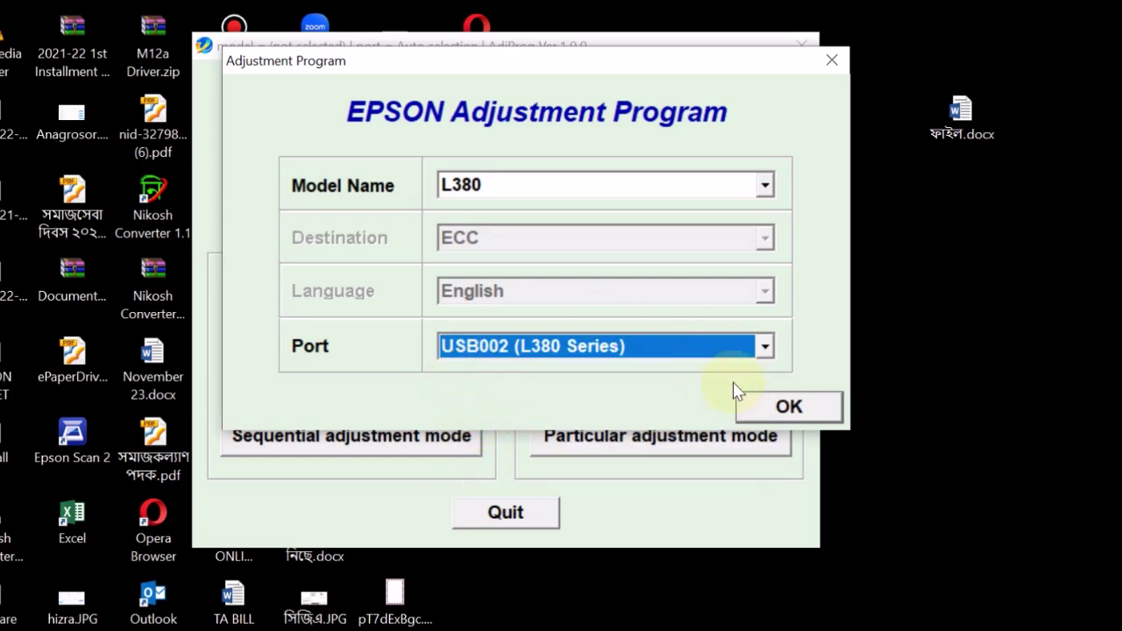
click(778, 412)
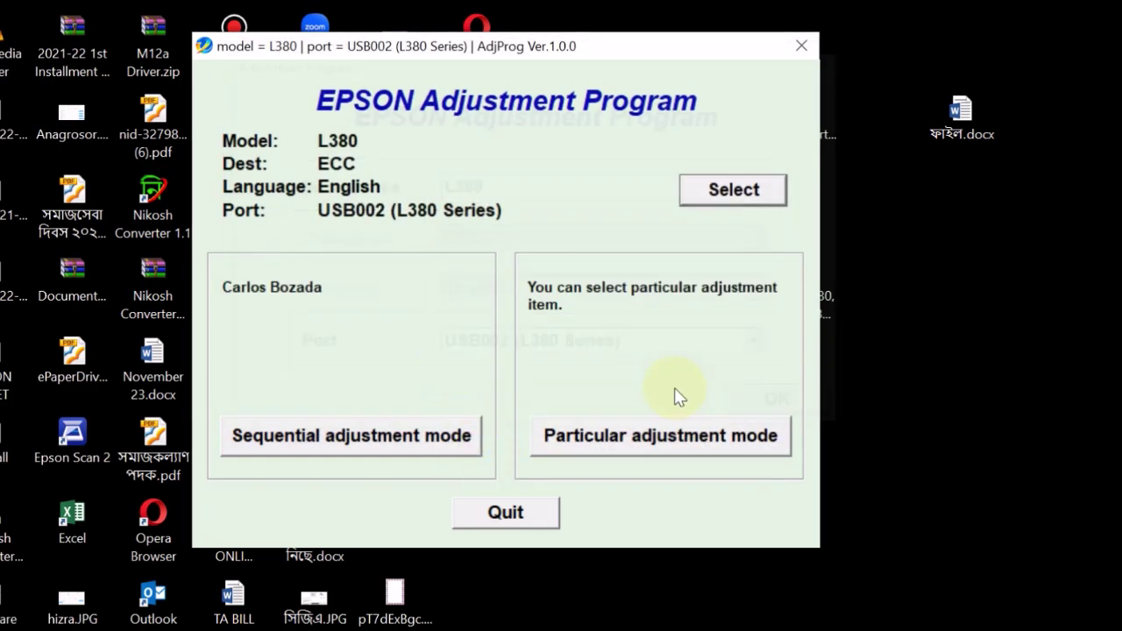
Open the Waste ink pad counter maintenance item in Particular adjustment mode.
drag(534, 54, 552, 35)
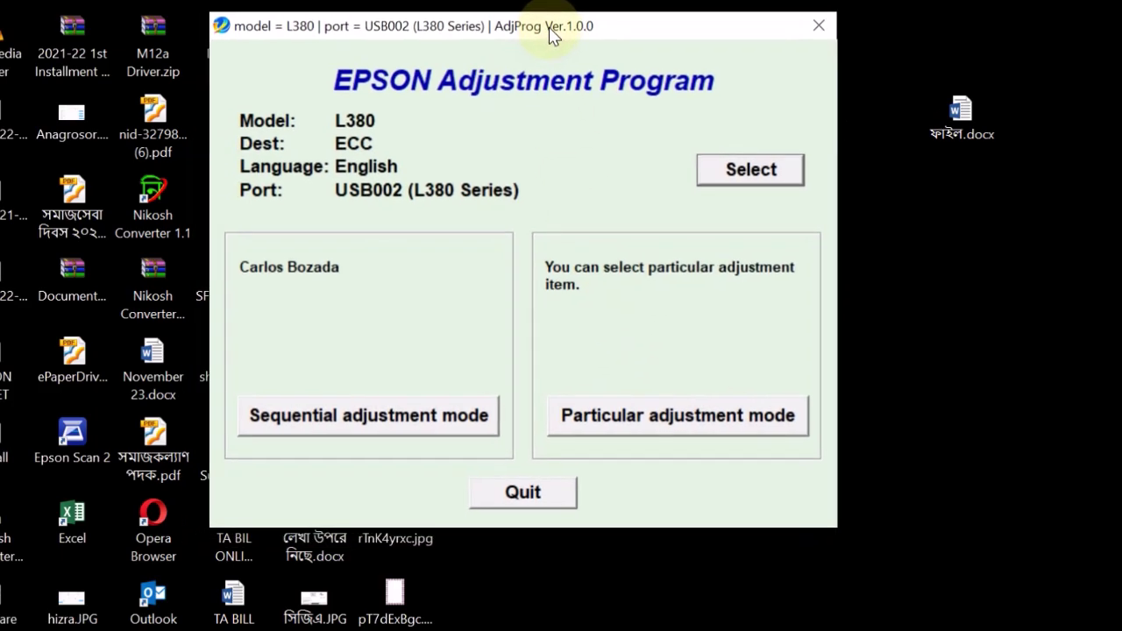
click(663, 428)
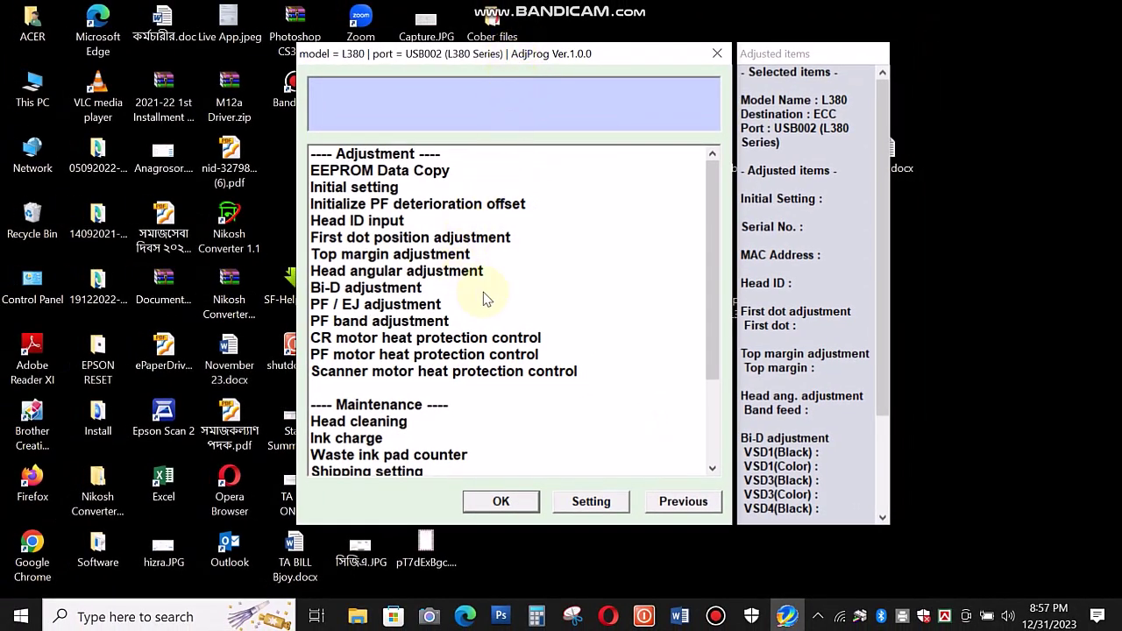
scroll(476, 288, down, 3)
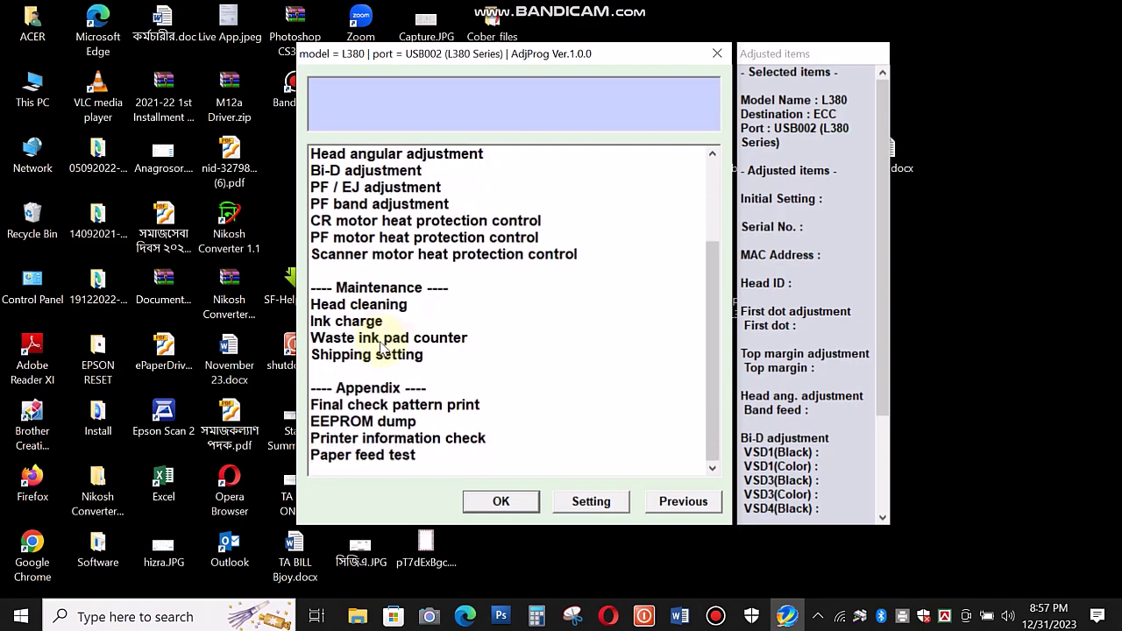
click(352, 343)
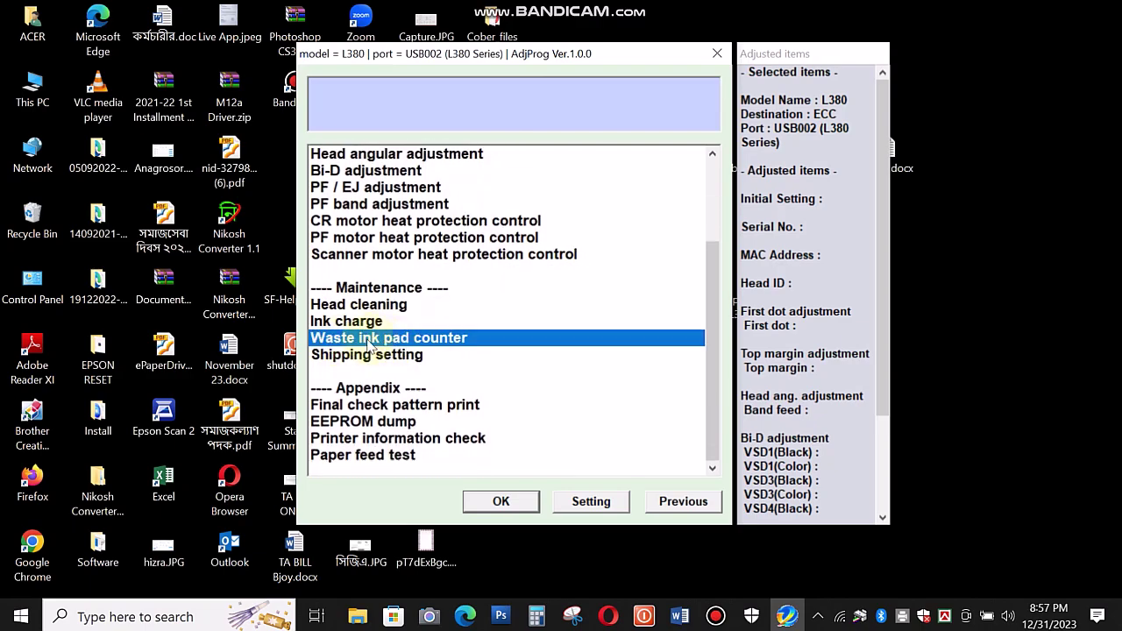
click(501, 502)
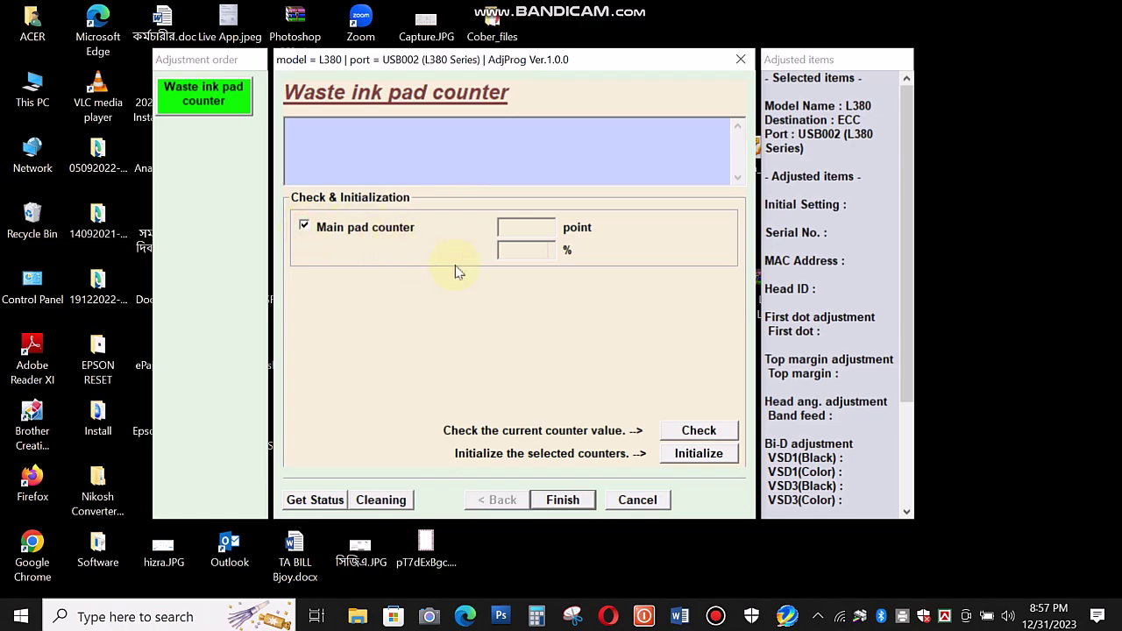
Check the current waste ink pad counter value and try to initialize without a counter selected.
click(698, 433)
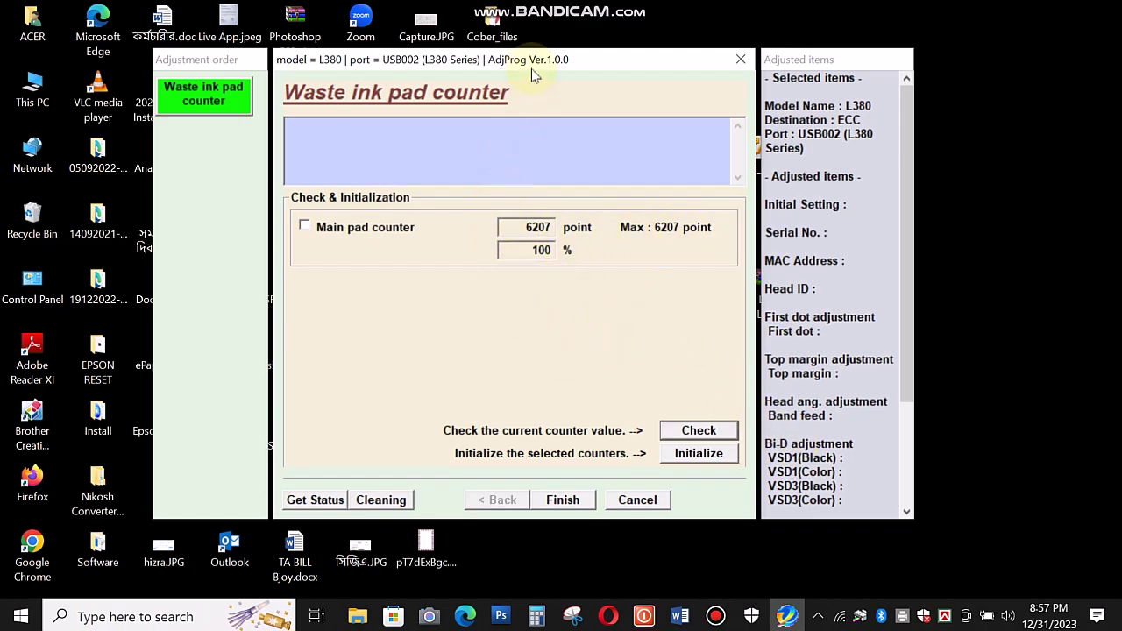
drag(533, 61, 546, 56)
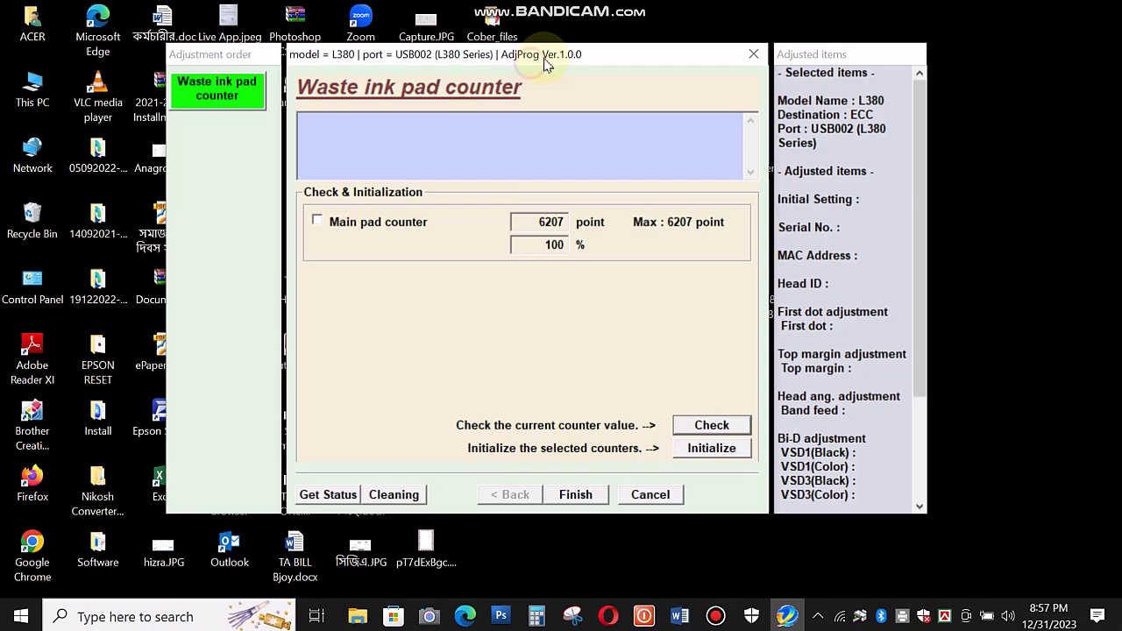
click(730, 453)
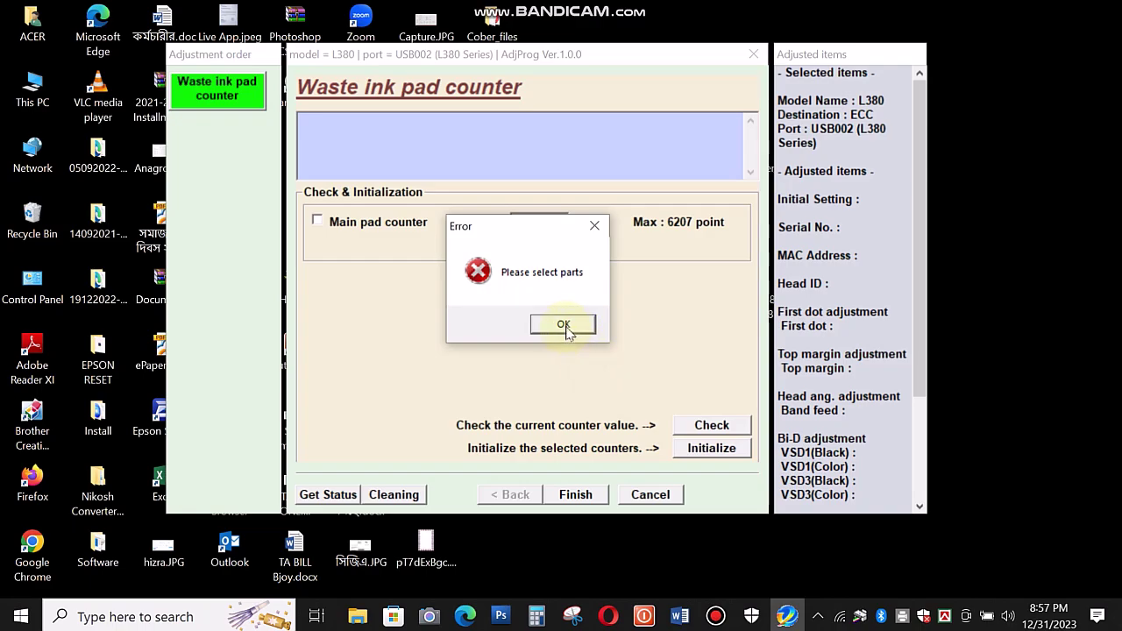
click(563, 326)
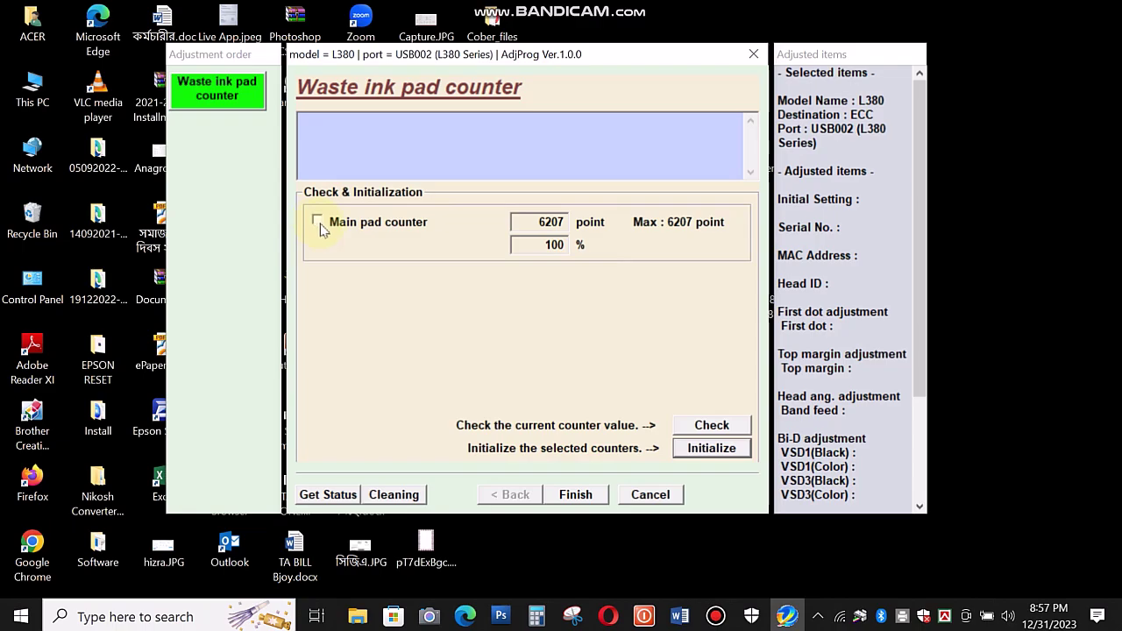
Select the Main pad counter and initialize it, acknowledging the printer power-off and completion messages.
click(318, 223)
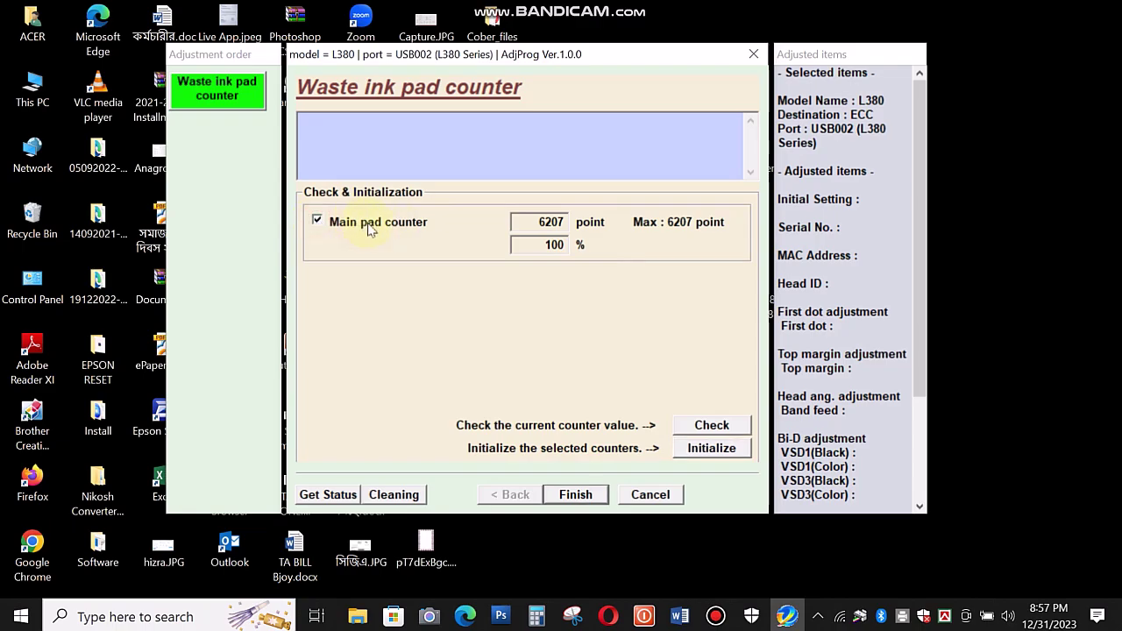
click(712, 454)
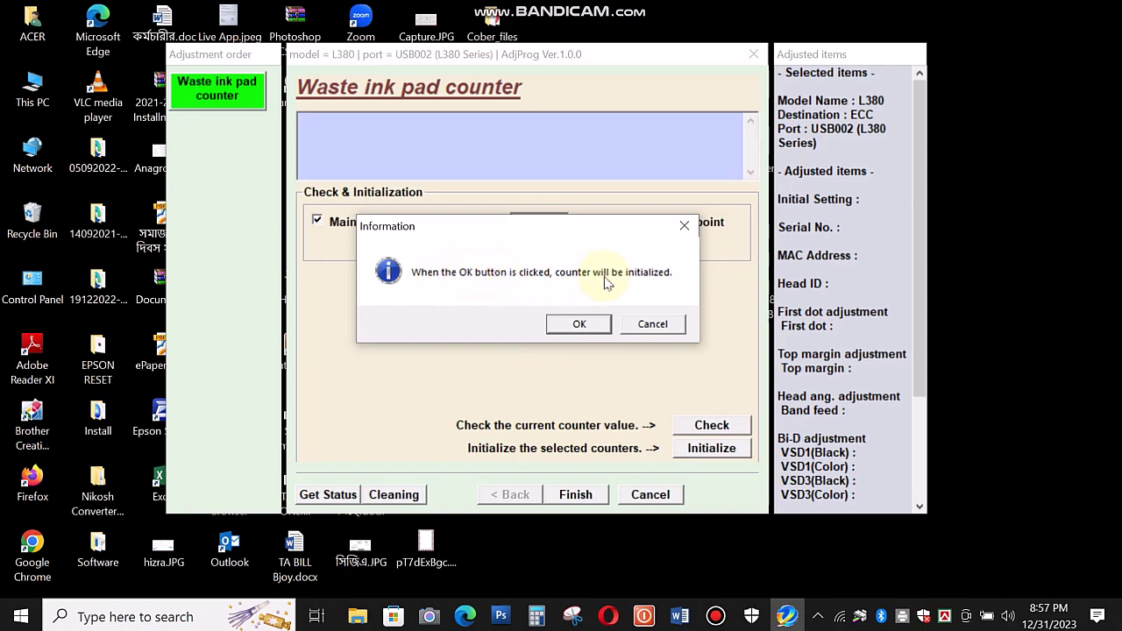
click(581, 325)
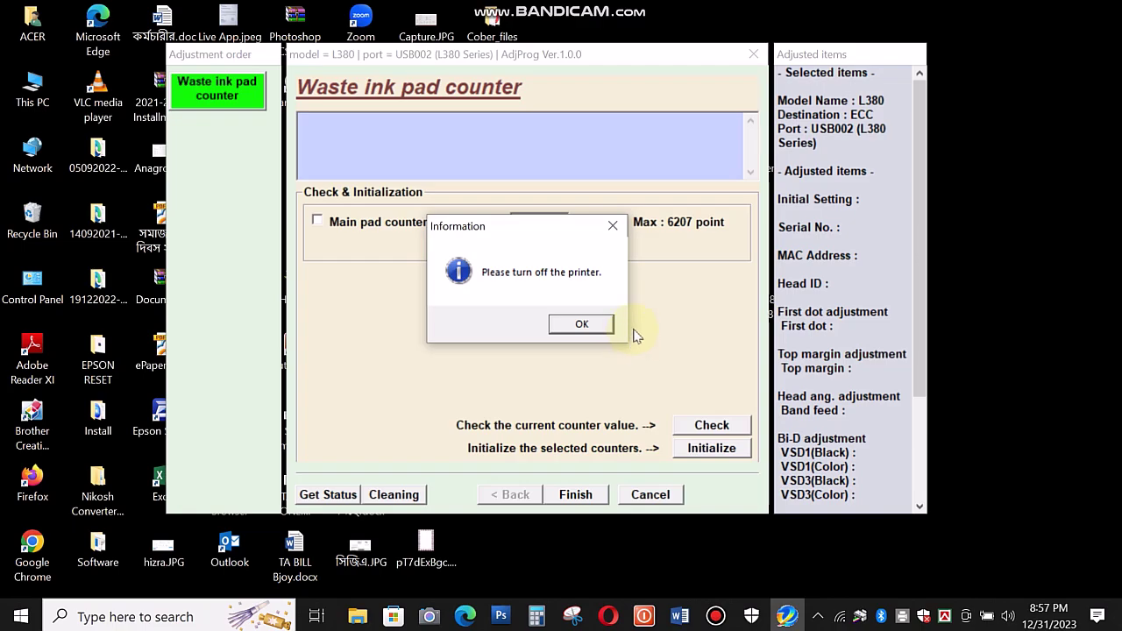
click(600, 329)
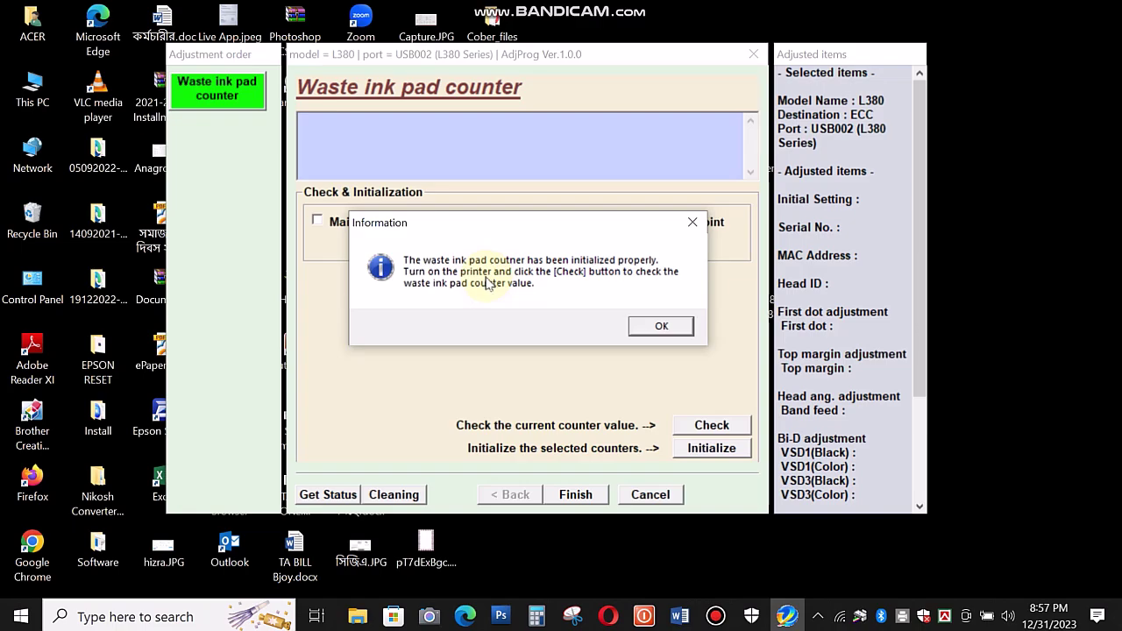
click(659, 326)
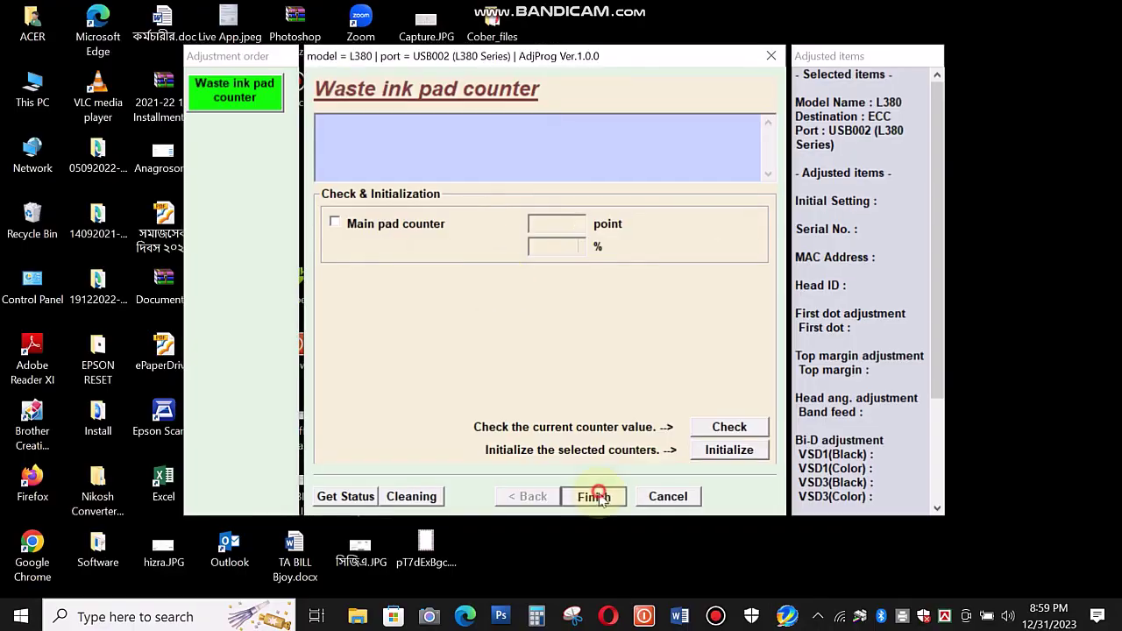
Finish the waste ink pad counter adjustment and close the EPSON Adjustment Program.
click(593, 497)
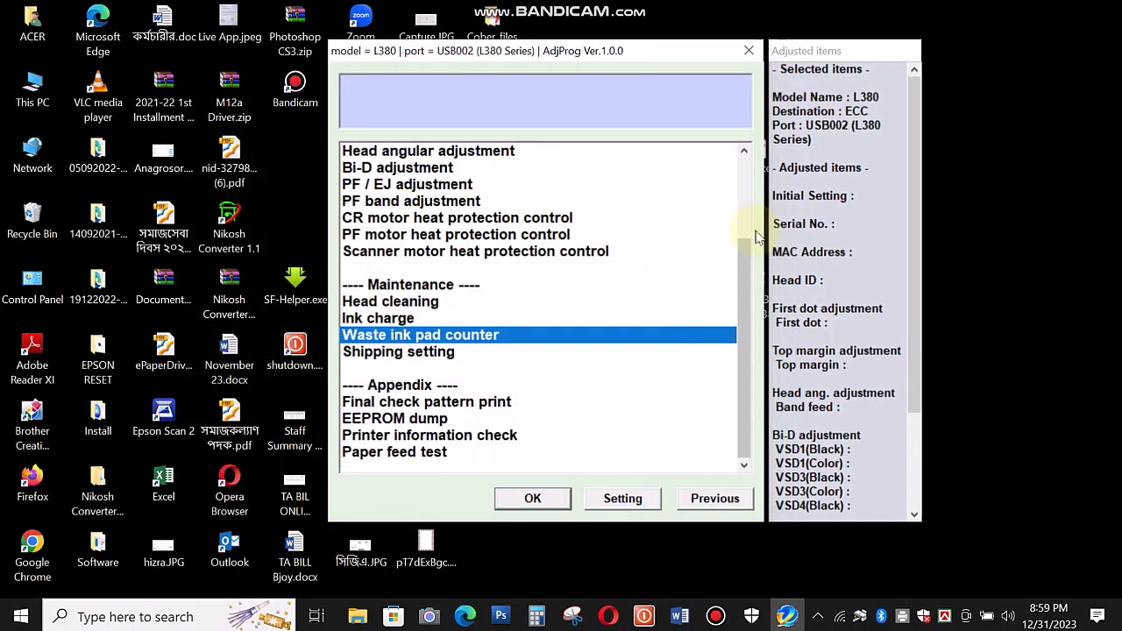
click(751, 58)
click(569, 461)
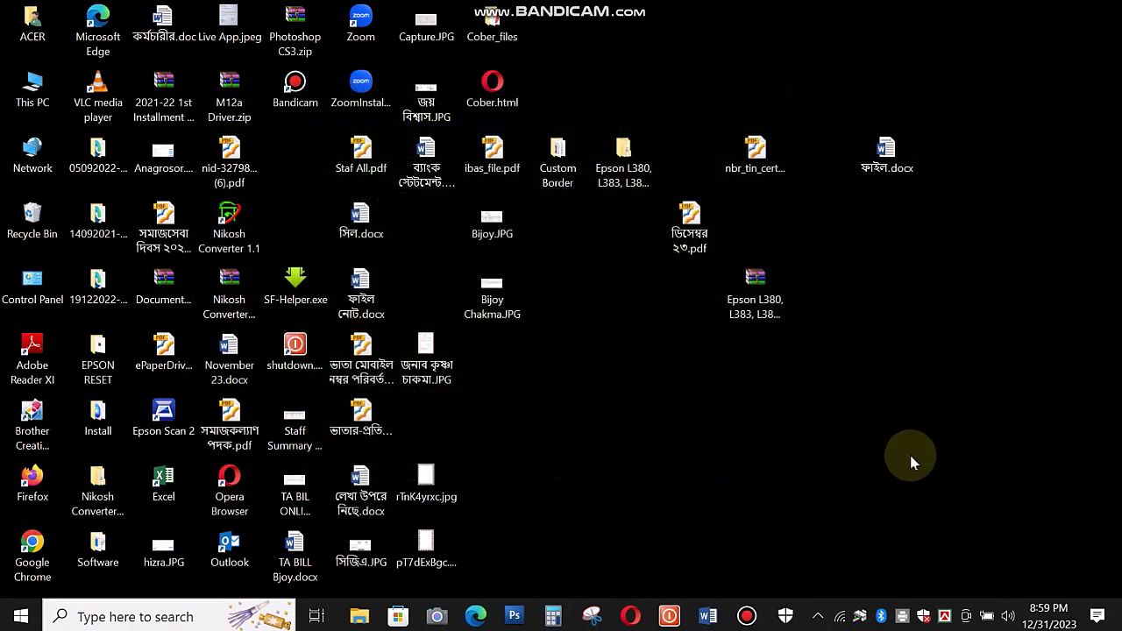
Switch to Word and print one copy of the Test Print document on the EPSON L380 Series printer.
click(707, 617)
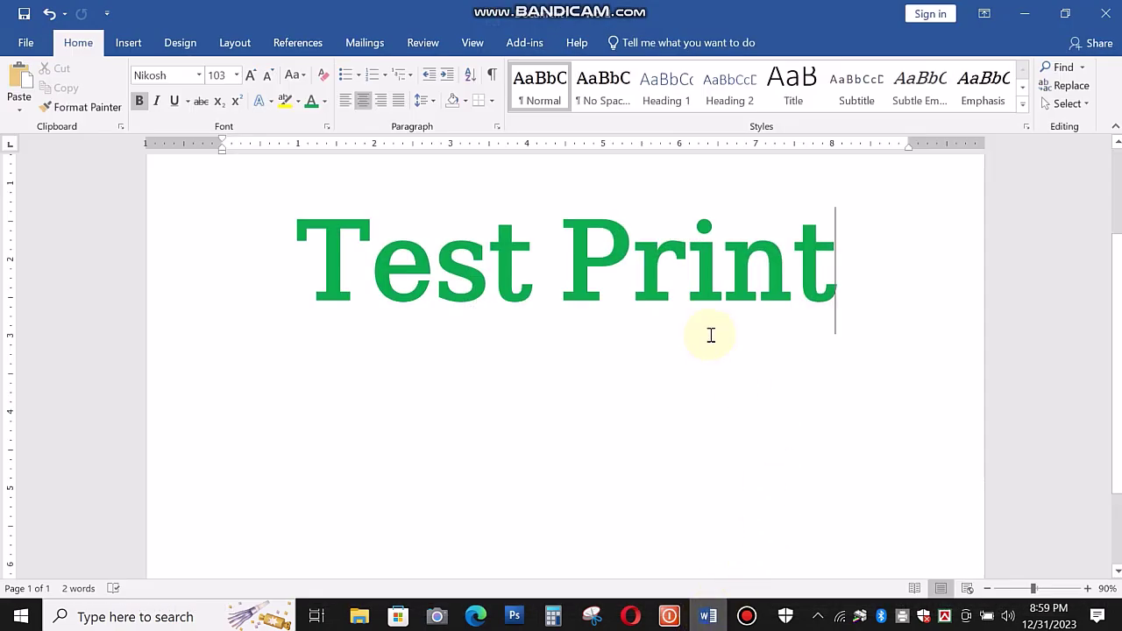
click(28, 46)
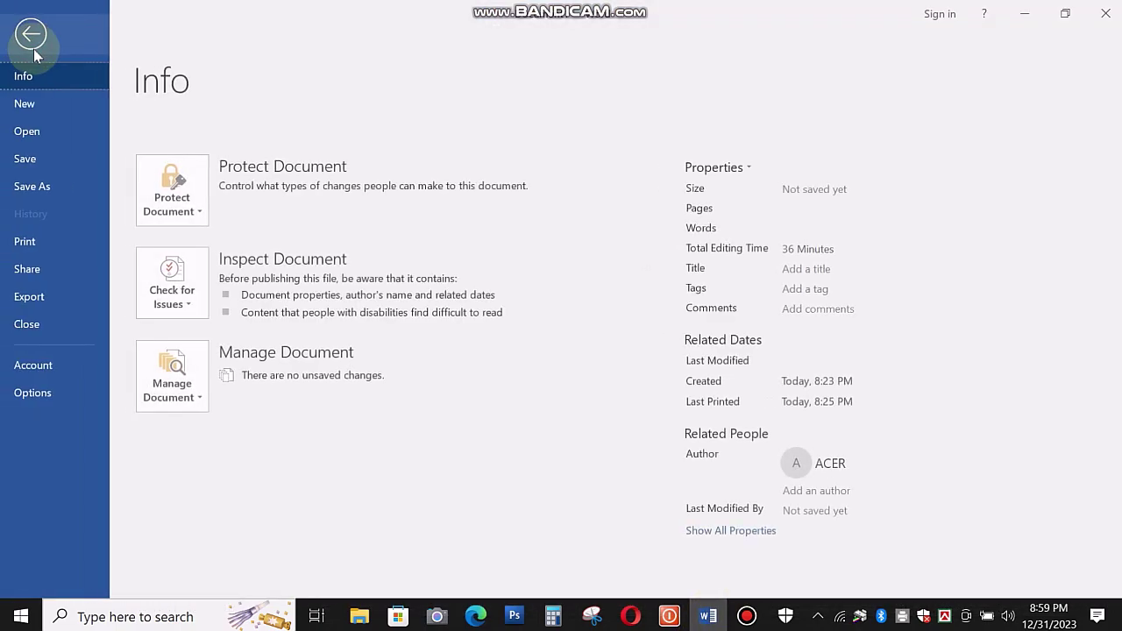
click(33, 247)
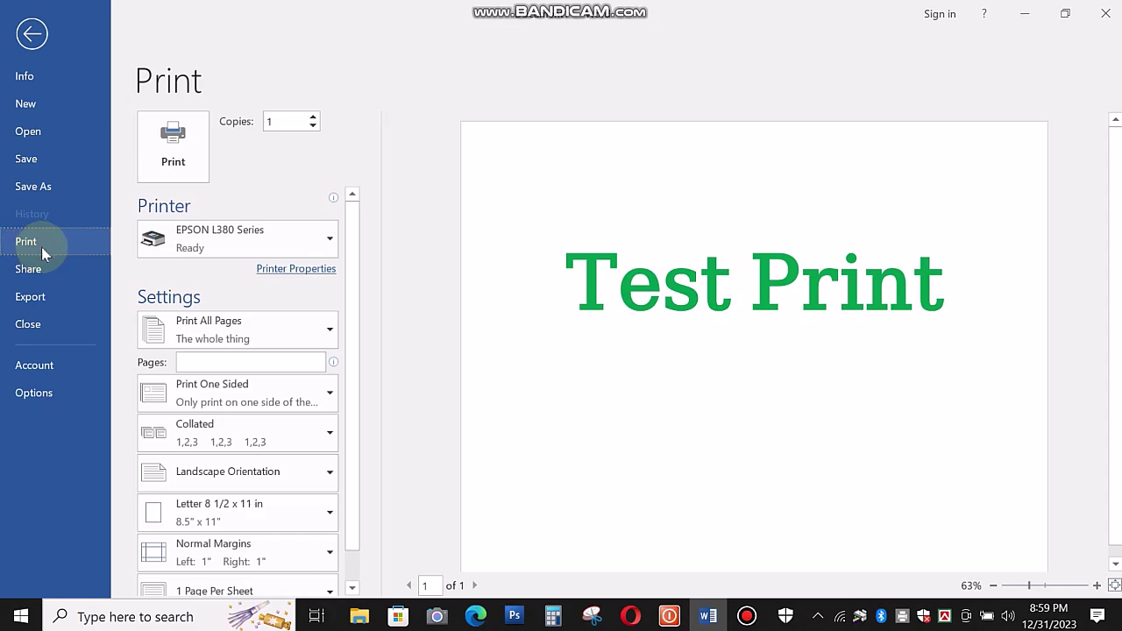
click(774, 323)
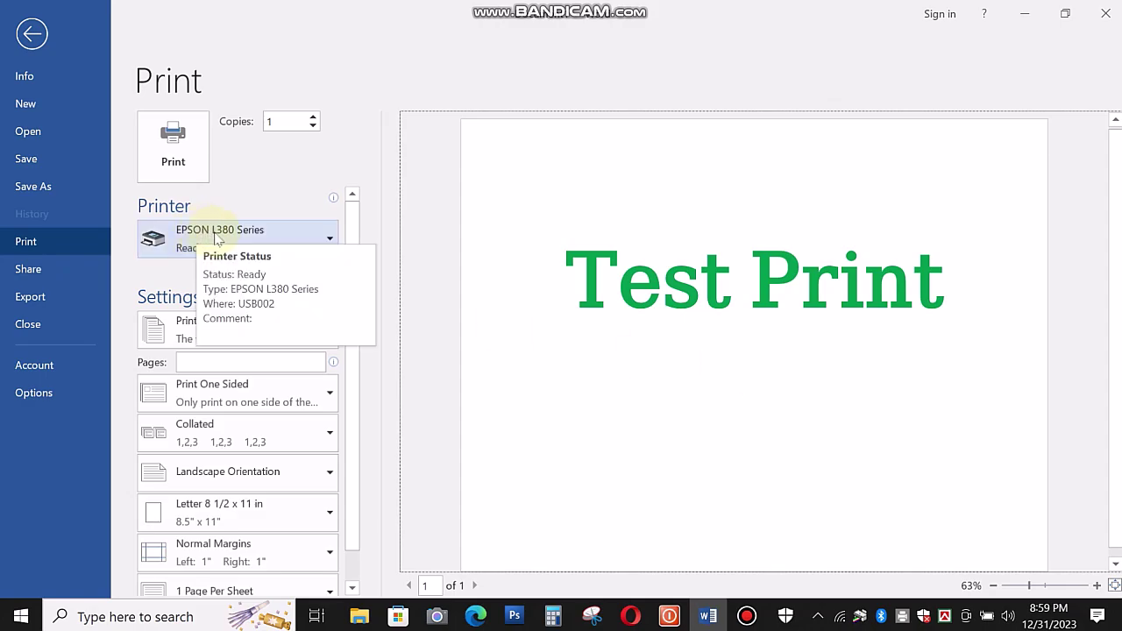
click(172, 144)
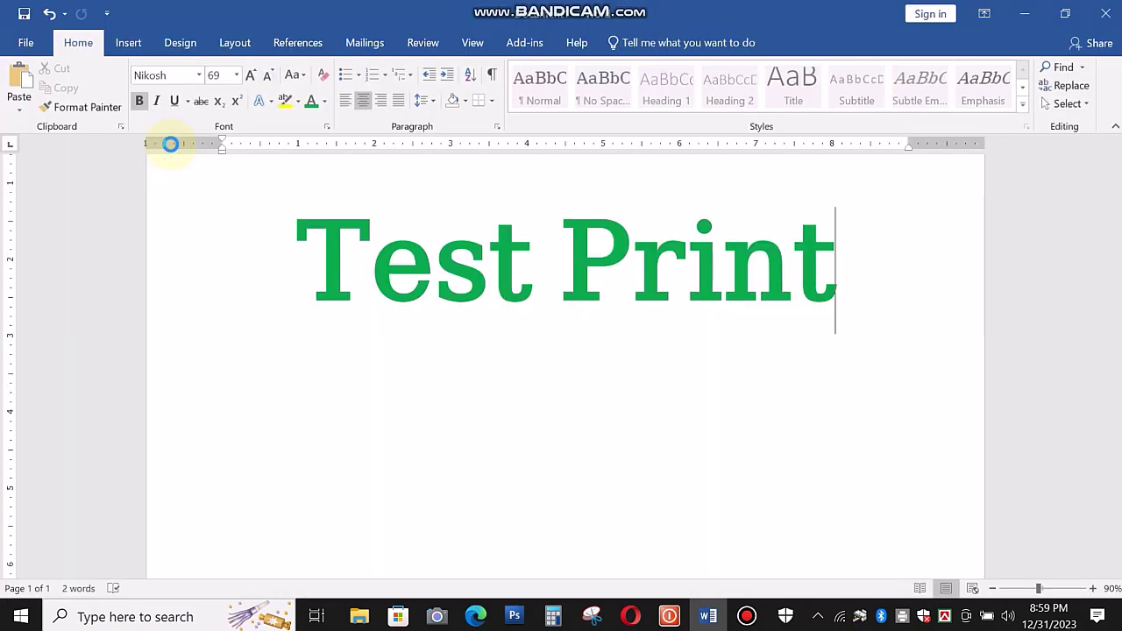